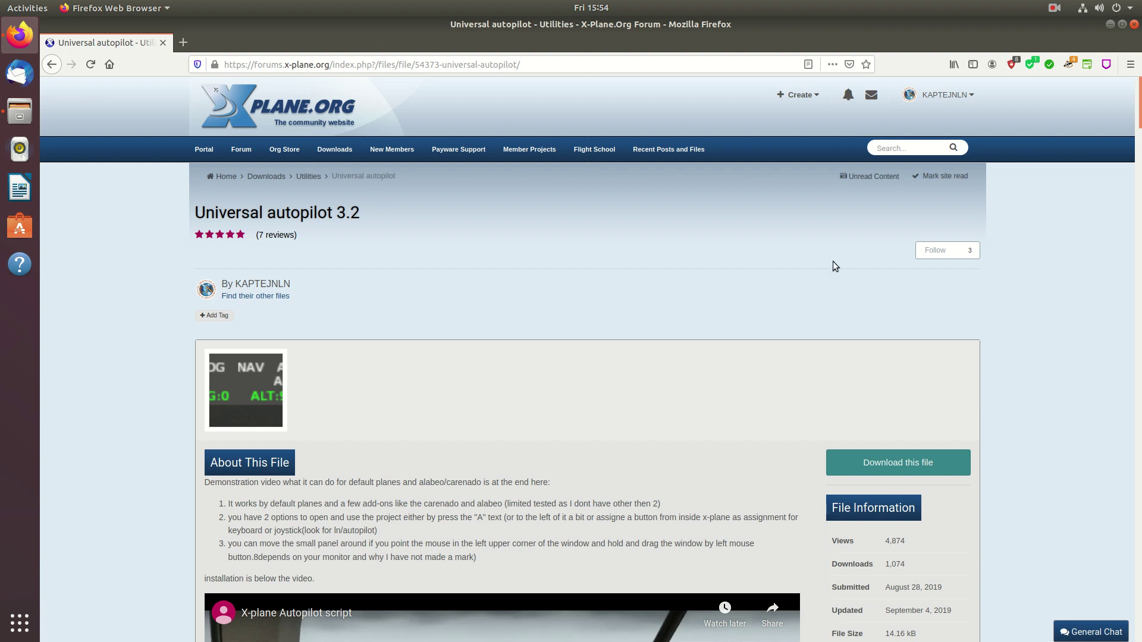
# Look over the FlyWithLua download page in Firefox, then close that tab
pyautogui.scroll(-2, 575, 301)
pyautogui.scroll(-1, 576, 298)
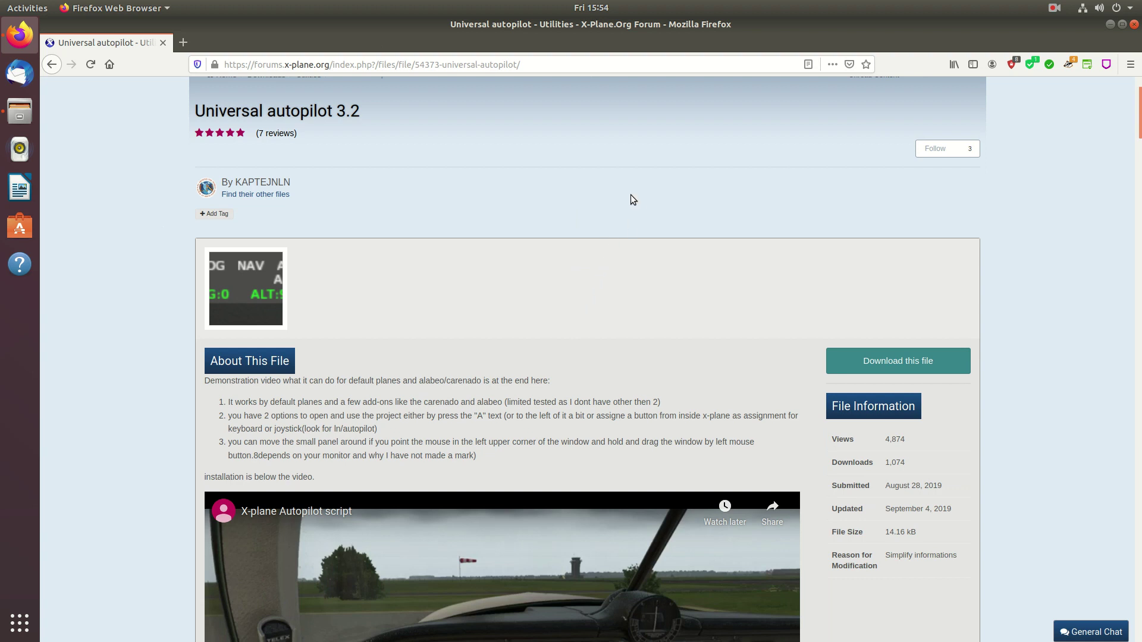
pyautogui.scroll(-12, 630, 197)
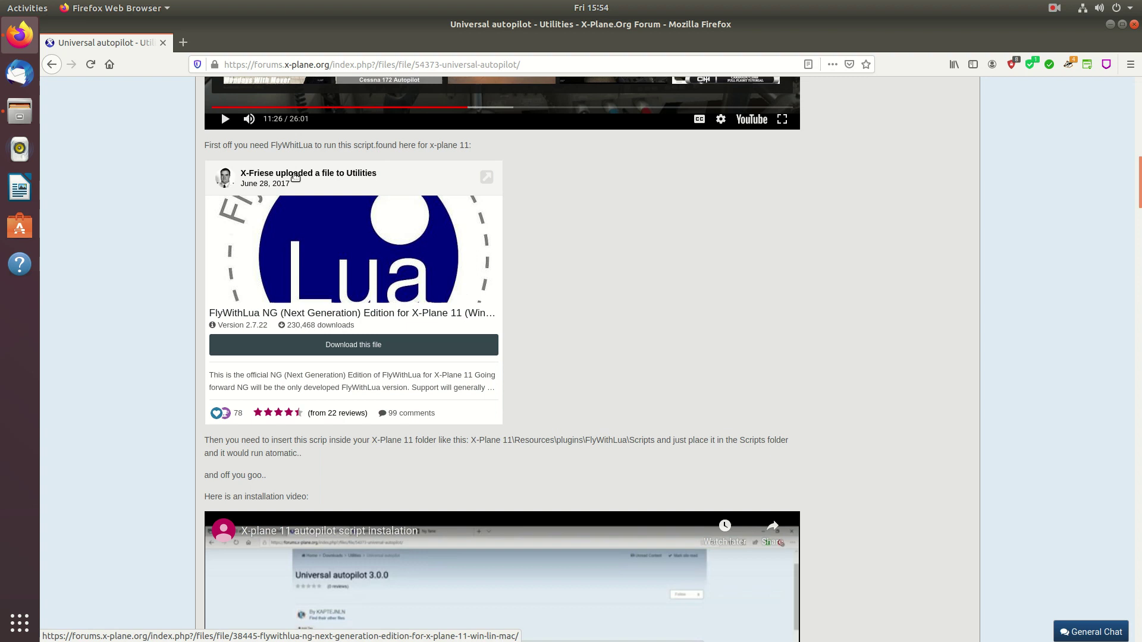
pyautogui.click(295, 177)
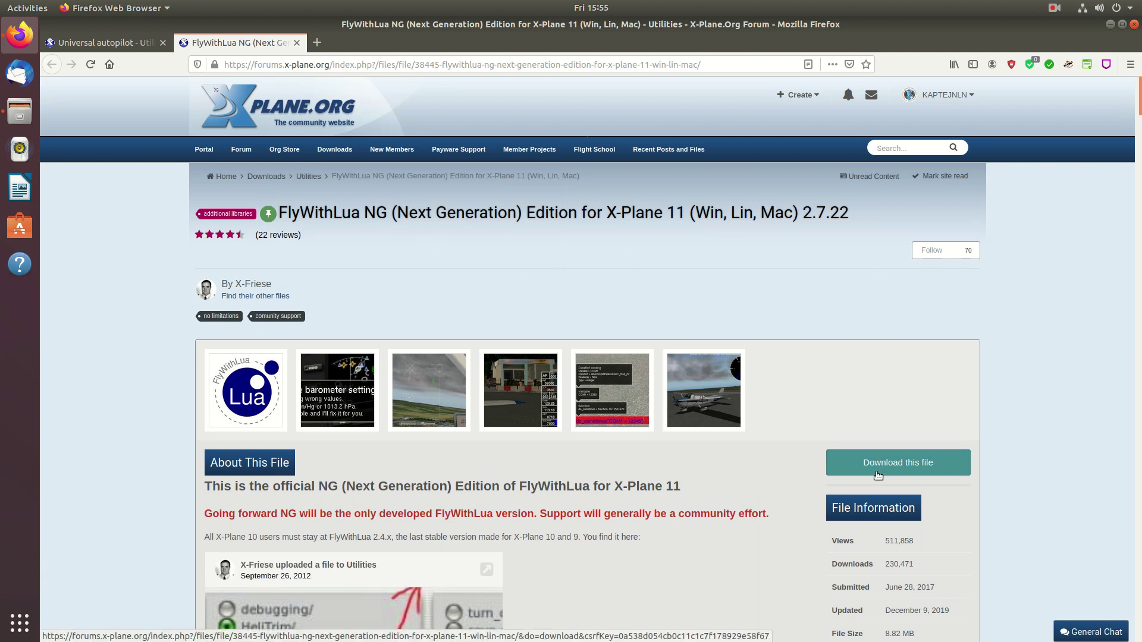
pyautogui.click(297, 46)
pyautogui.scroll(10, 865, 288)
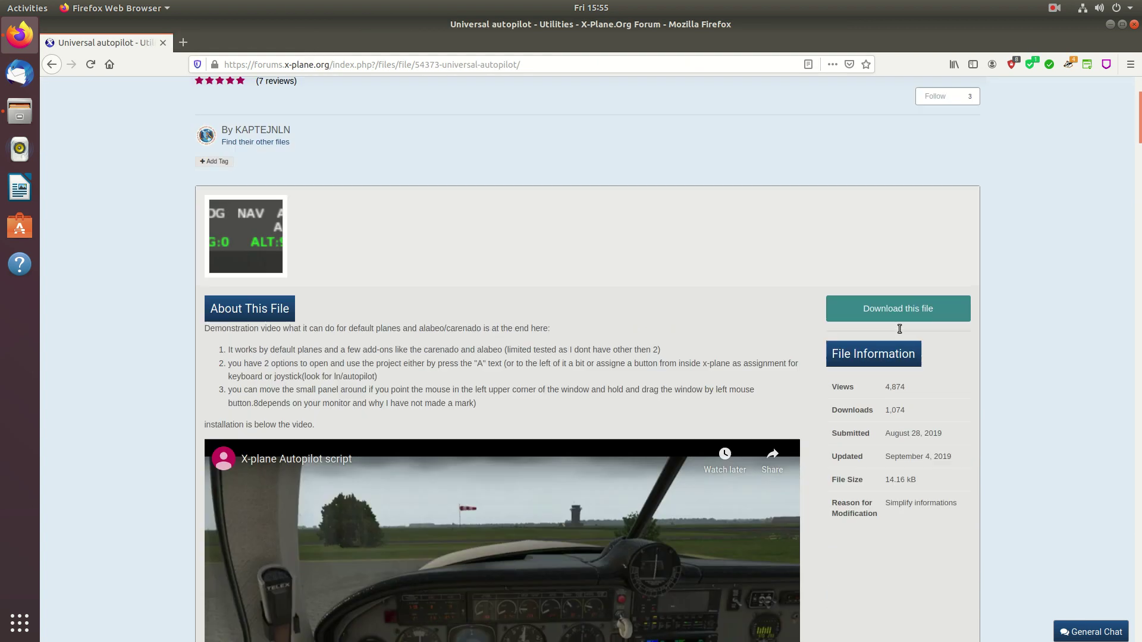
pyautogui.scroll(3, 899, 329)
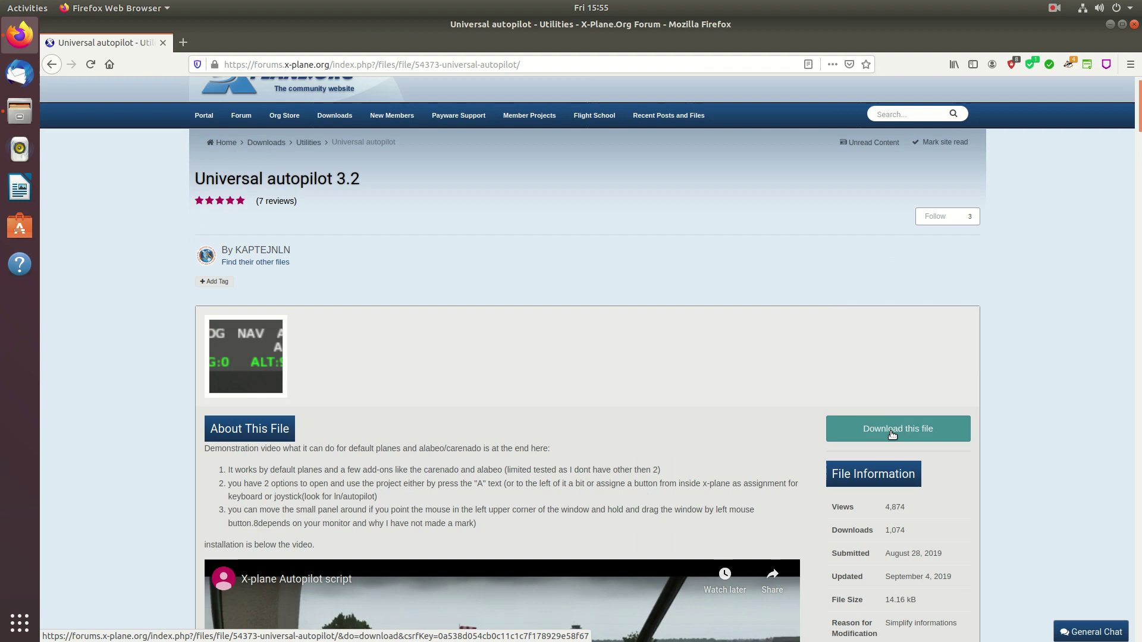
# Minimize Firefox and place ap_cmp.lua beside the FlyWithLua zip on the desktop
pyautogui.click(1111, 26)
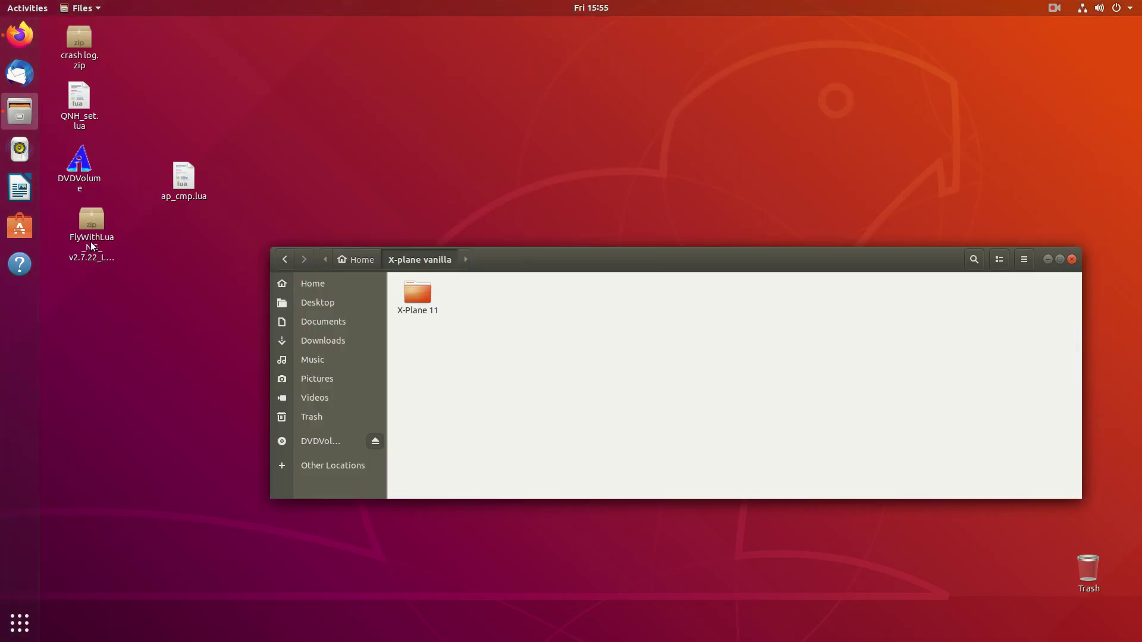
pyautogui.click(94, 218)
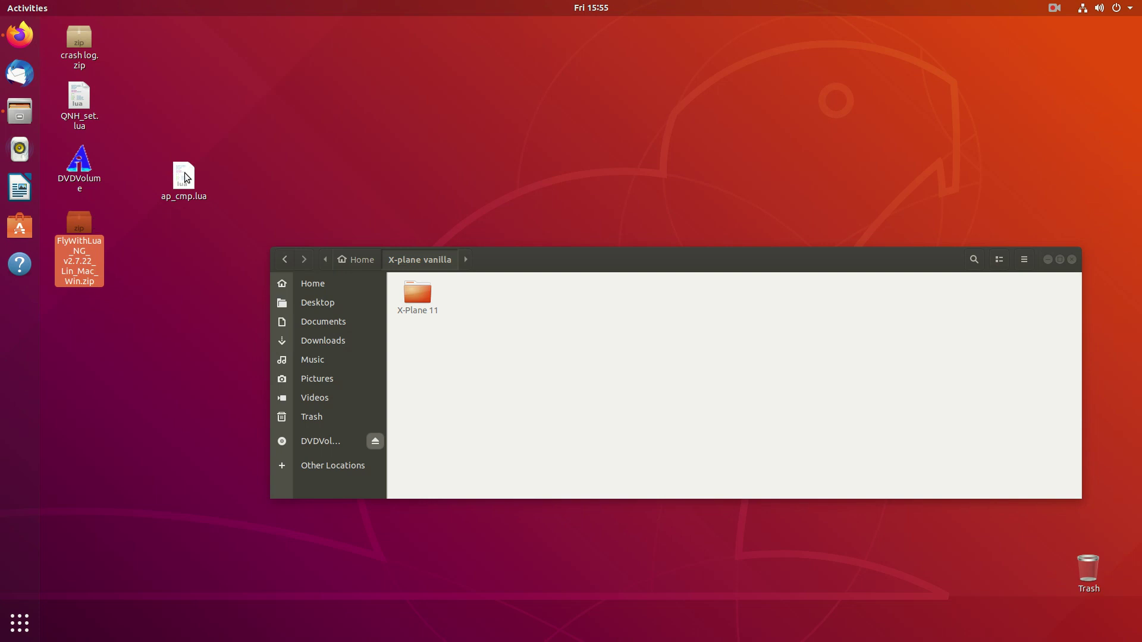
pyautogui.moveTo(186, 177)
pyautogui.mouseDown()
pyautogui.moveTo(145, 238)
pyautogui.moveTo(152, 222)
pyautogui.mouseUp()
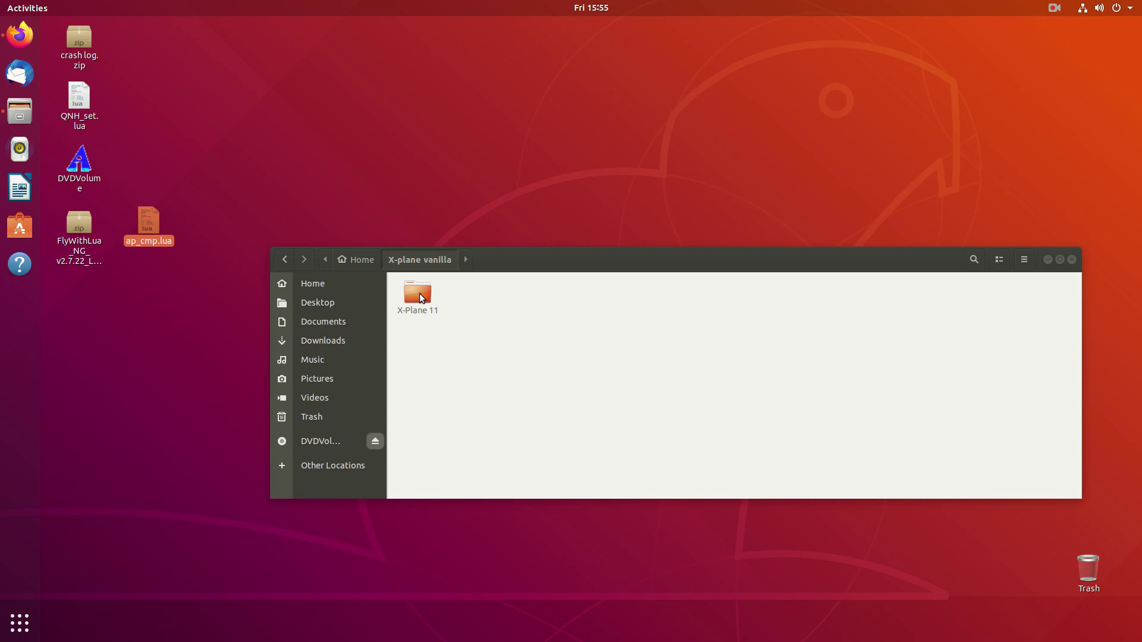
# Browse to X-Plane 11/Resources/plugins in Files and open the FlyWithLua_NG_v2.7.22 zip
pyautogui.doubleClick(419, 294)
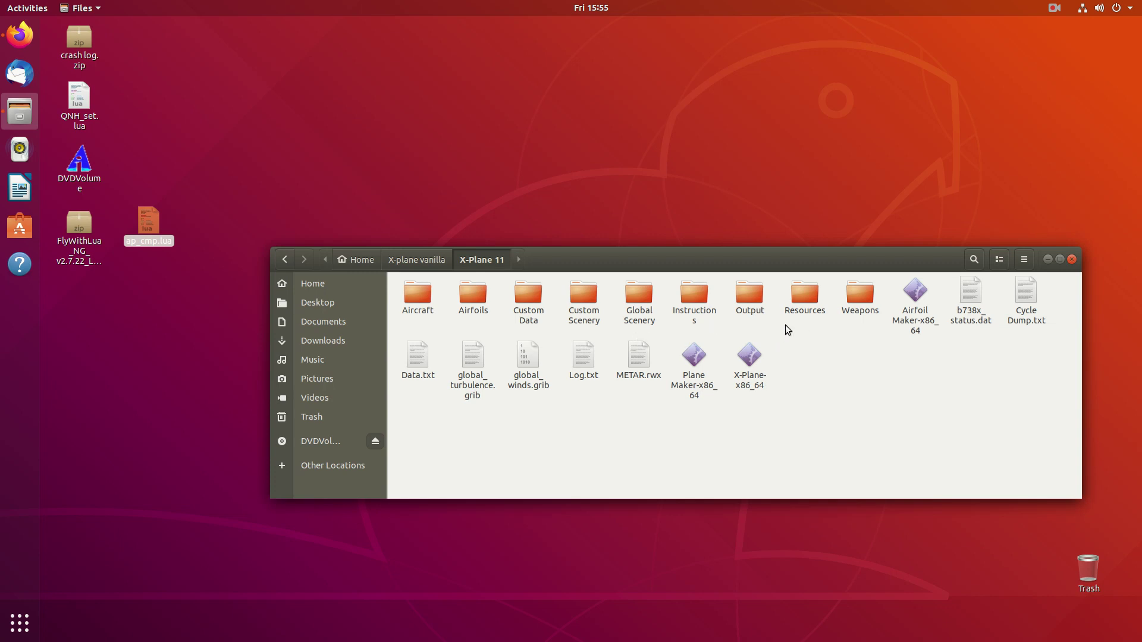
pyautogui.doubleClick(806, 292)
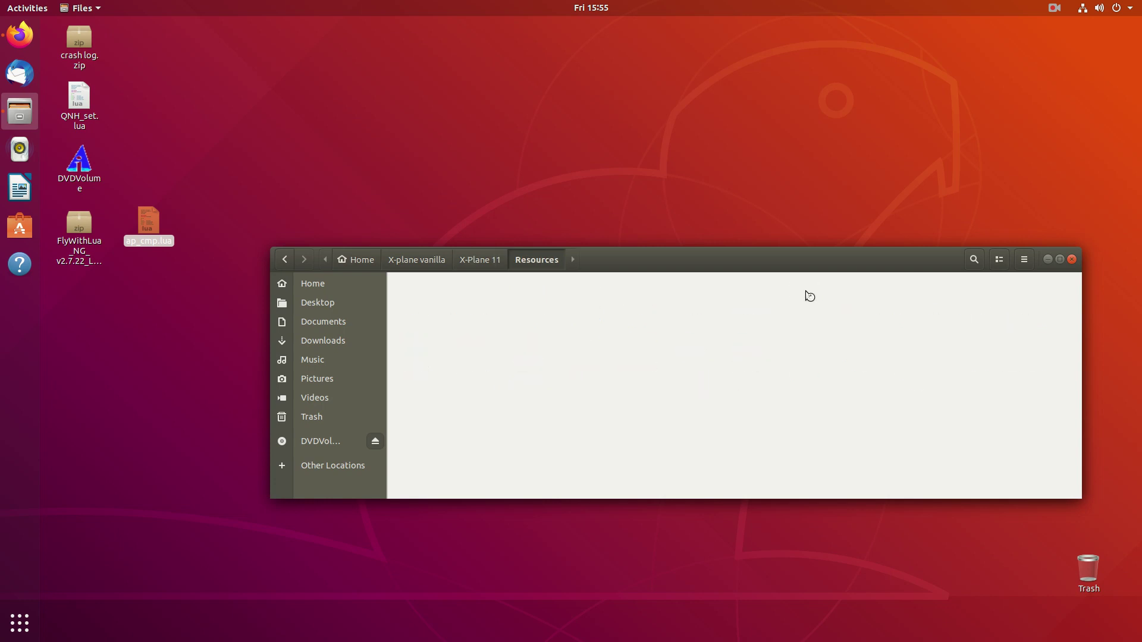
pyautogui.doubleClick(419, 346)
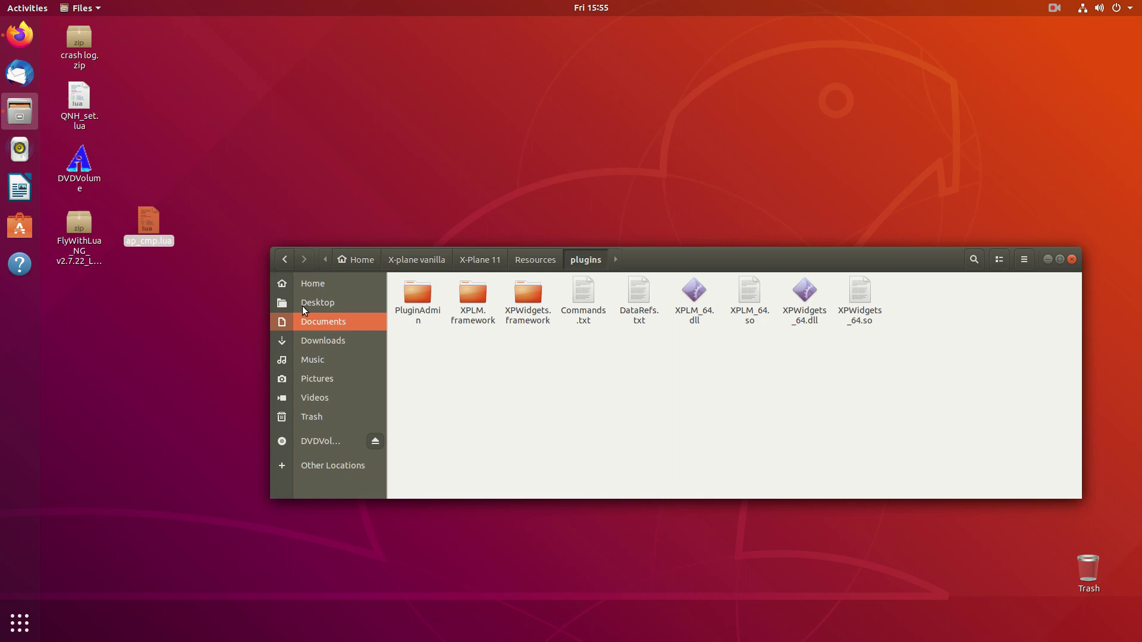
pyautogui.doubleClick(73, 225)
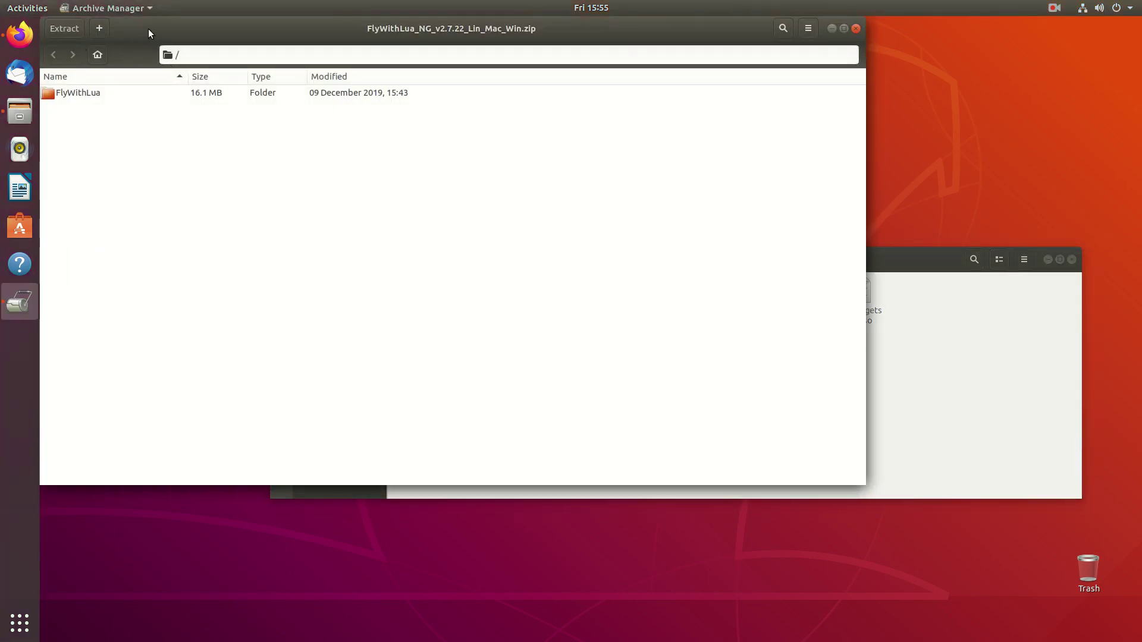
# Drag the FlyWithLua folder from Archive Manager into X-Plane 11's plugins folder
pyautogui.moveTo(148, 28)
pyautogui.mouseDown()
pyautogui.moveTo(148, 106)
pyautogui.moveTo(236, 252)
pyautogui.moveTo(625, 544)
pyautogui.moveTo(589, 373)
pyautogui.mouseUp()
pyautogui.moveTo(518, 439)
pyautogui.mouseDown()
pyautogui.moveTo(443, 420)
pyautogui.moveTo(417, 284)
pyautogui.moveTo(436, 345)
pyautogui.mouseUp()
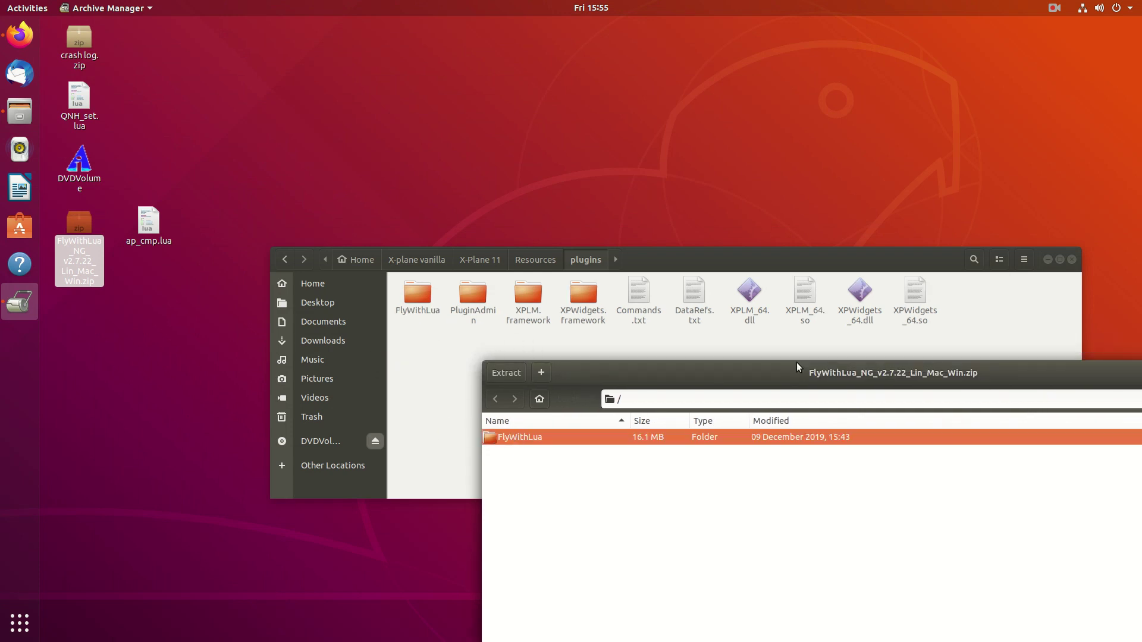
pyautogui.moveTo(797, 367); pyautogui.dragTo(499, 332)
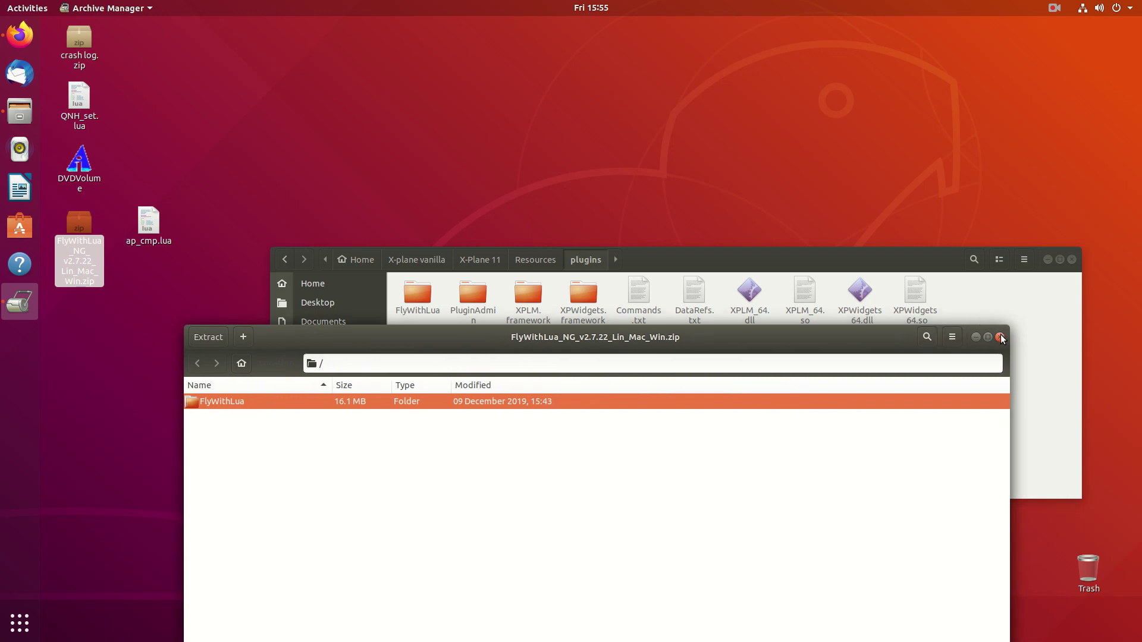
# Close Archive Manager and delete 'please read the manual.lua' from FlyWithLua's Scripts folder
pyautogui.click(1001, 337)
pyautogui.doubleClick(427, 292)
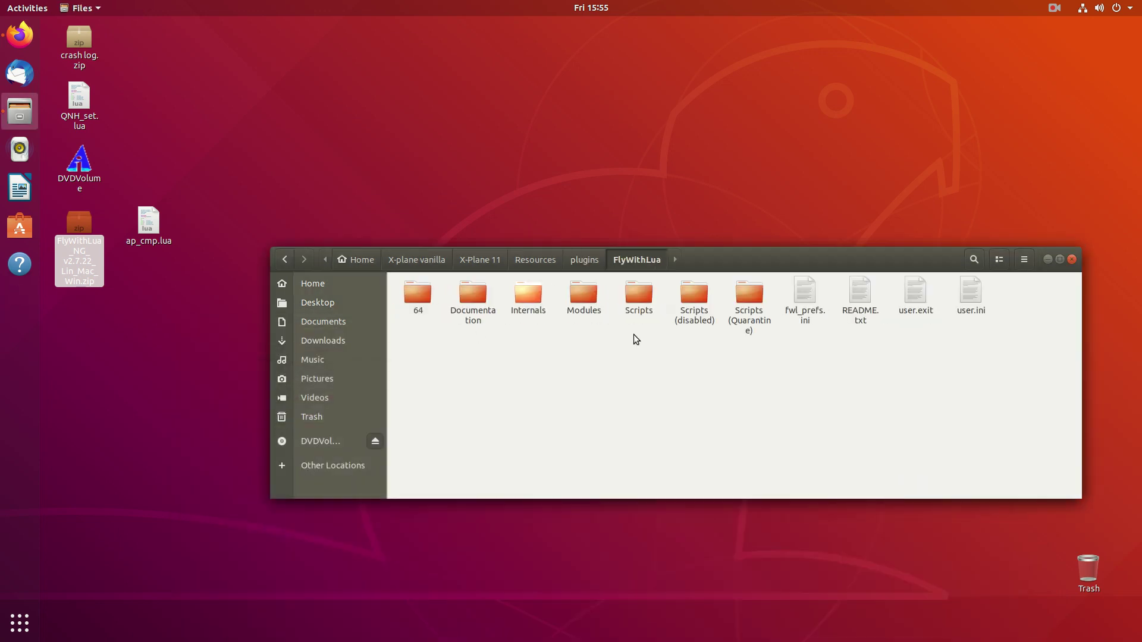
pyautogui.doubleClick(638, 300)
pyautogui.click(416, 294)
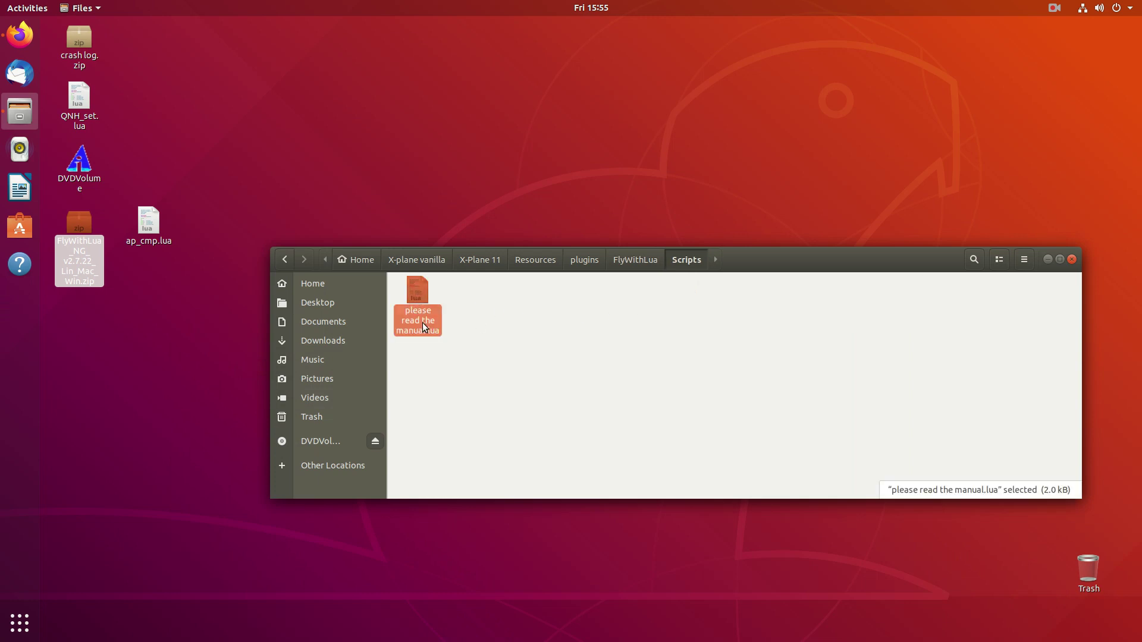
pyautogui.rightClick(421, 303)
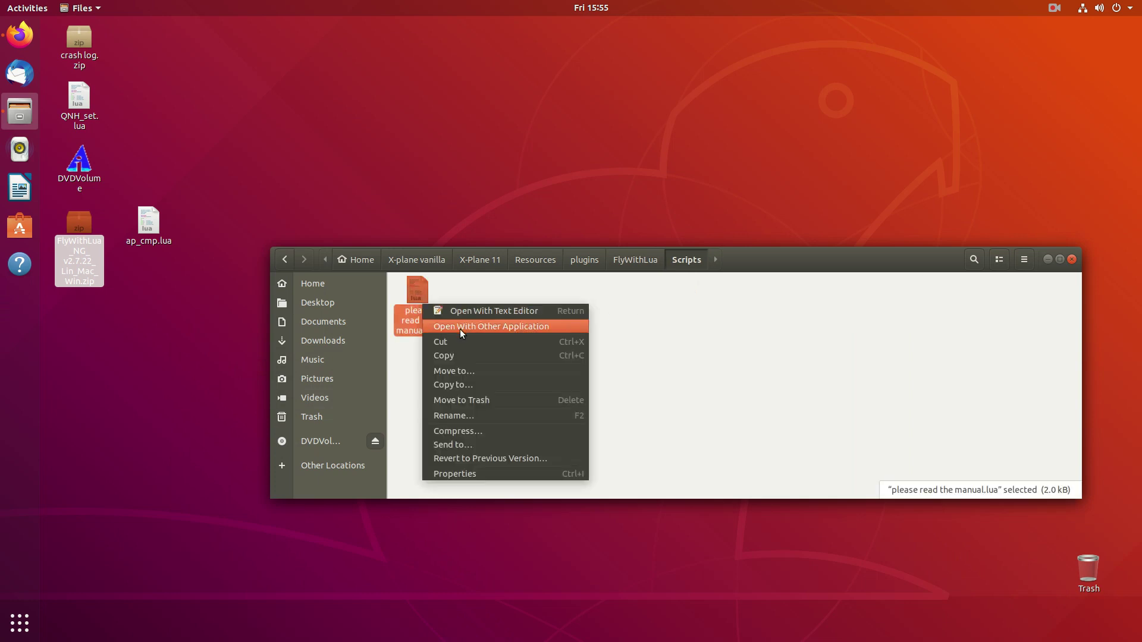
pyautogui.click(479, 409)
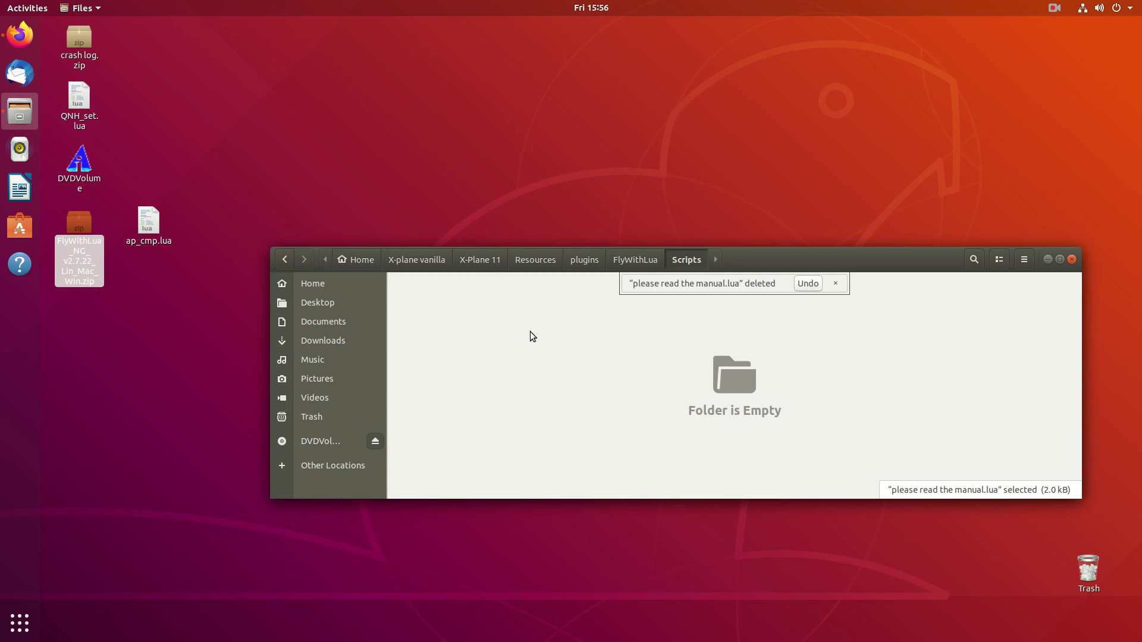
pyautogui.press('BackSpace')
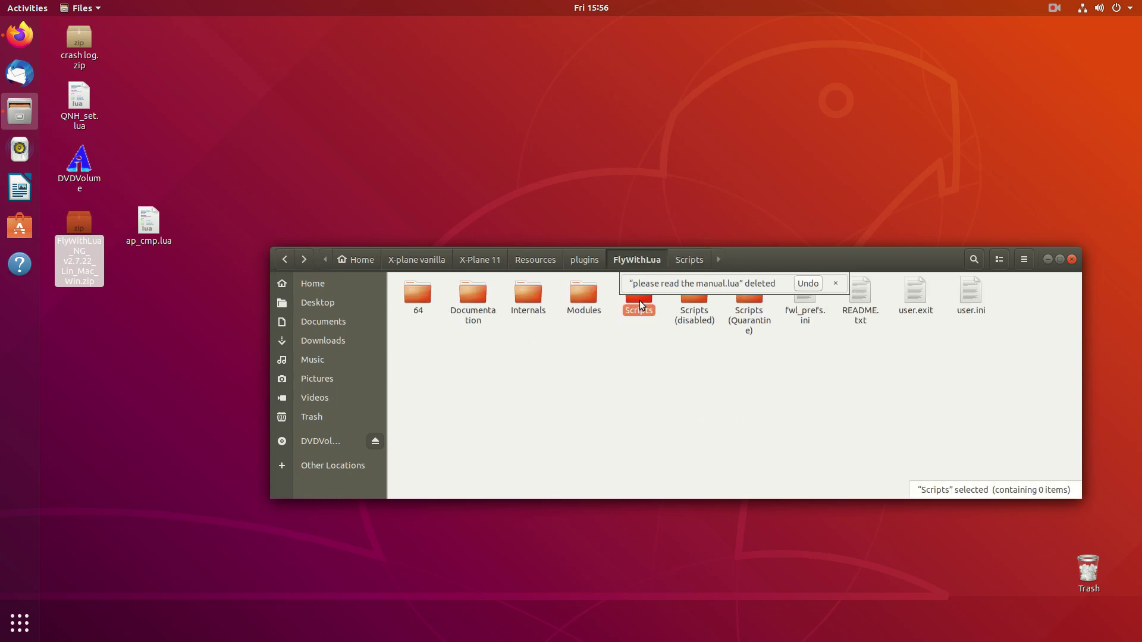
pyautogui.doubleClick(640, 301)
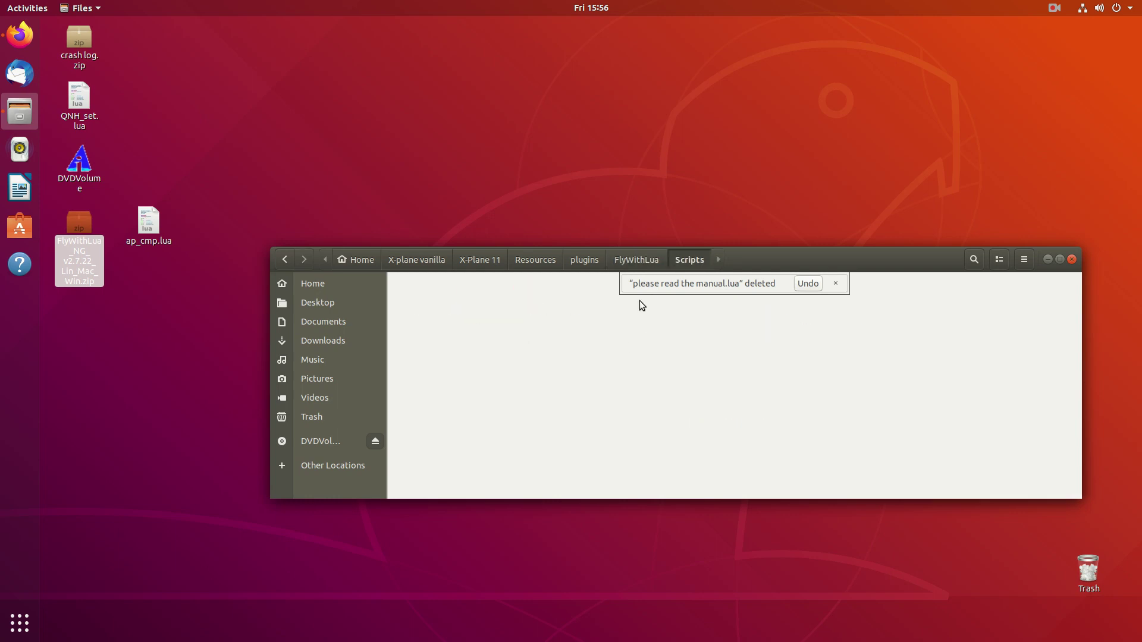
# Copy ap_cmp.lua into the FlyWithLua Scripts folder, then return to the X-Plane 11 folder
pyautogui.click(152, 215)
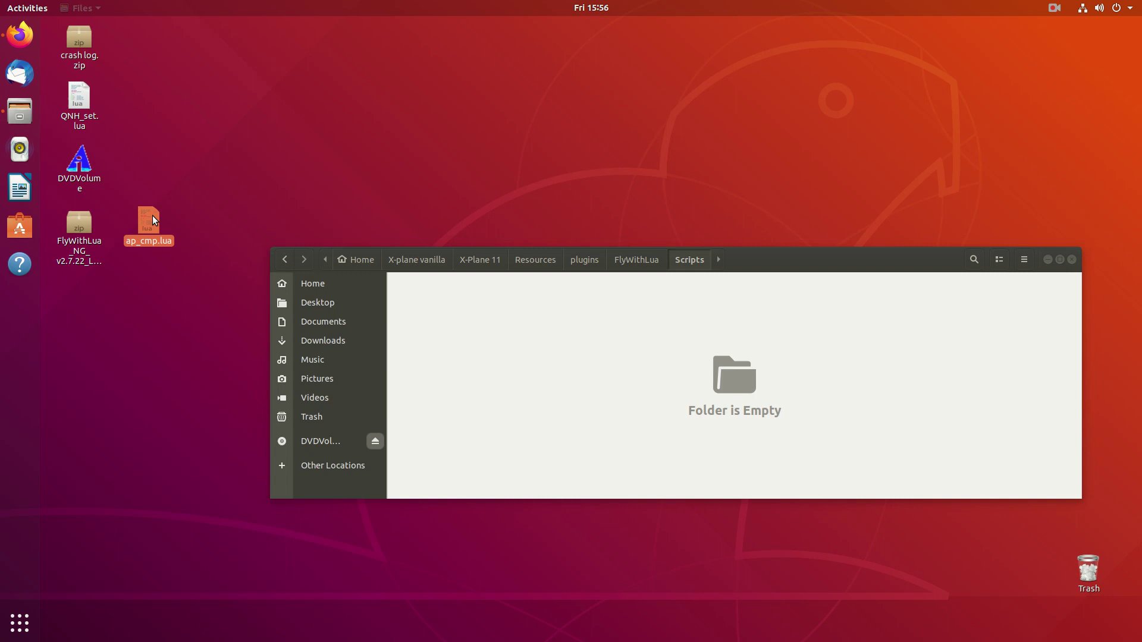
pyautogui.rightClick(154, 223)
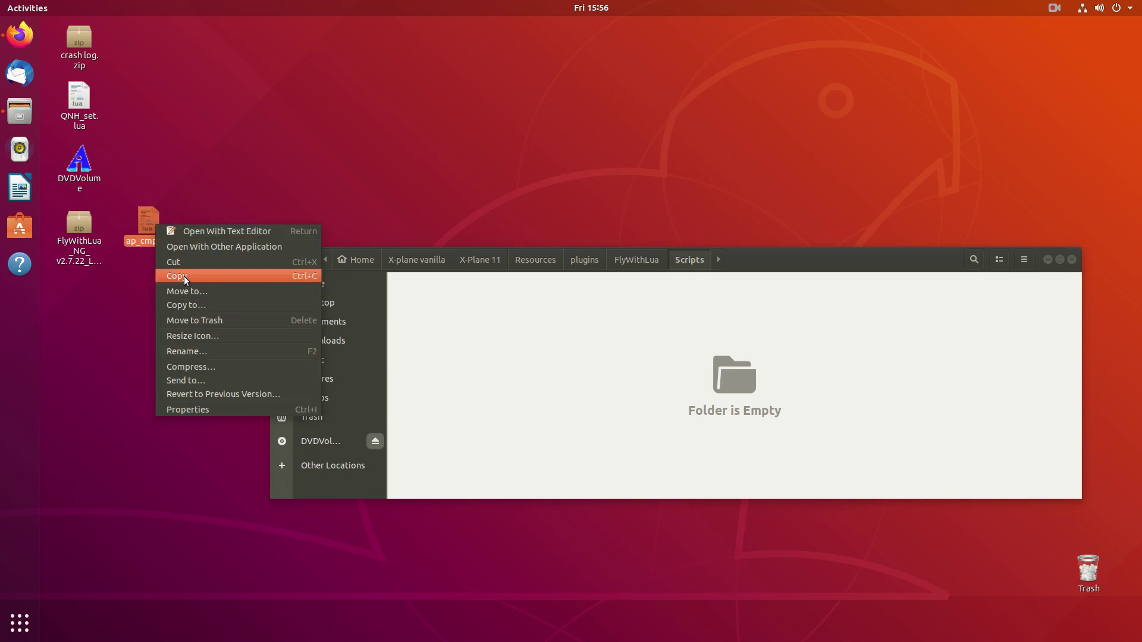
pyautogui.click(184, 276)
pyautogui.hotkey('alt', 'Up')
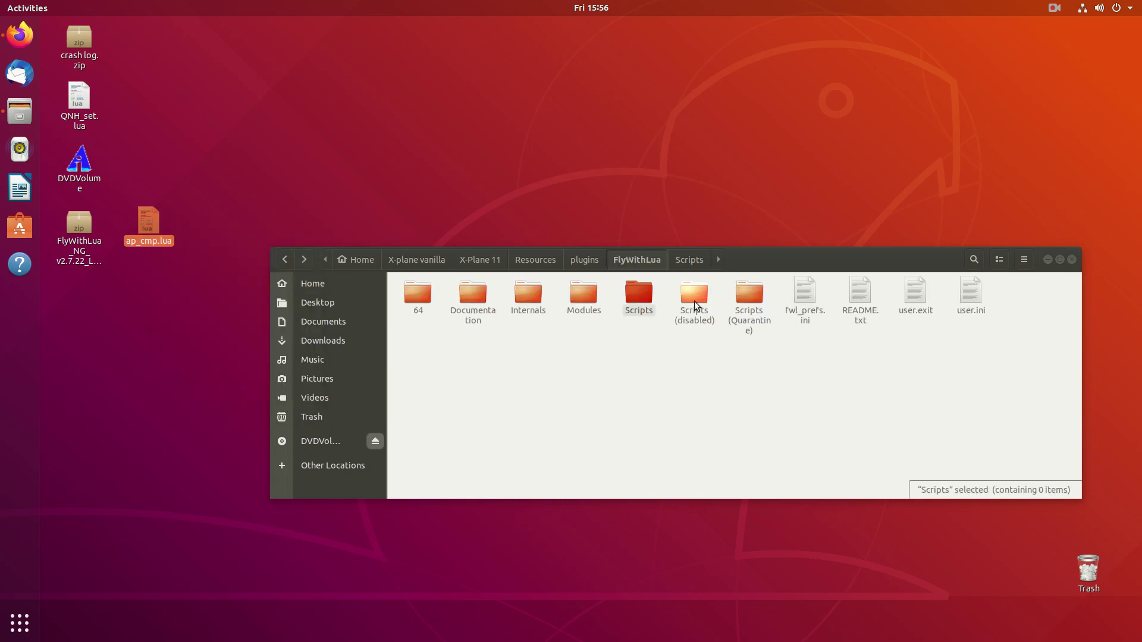
pyautogui.doubleClick(641, 294)
pyautogui.rightClick(490, 334)
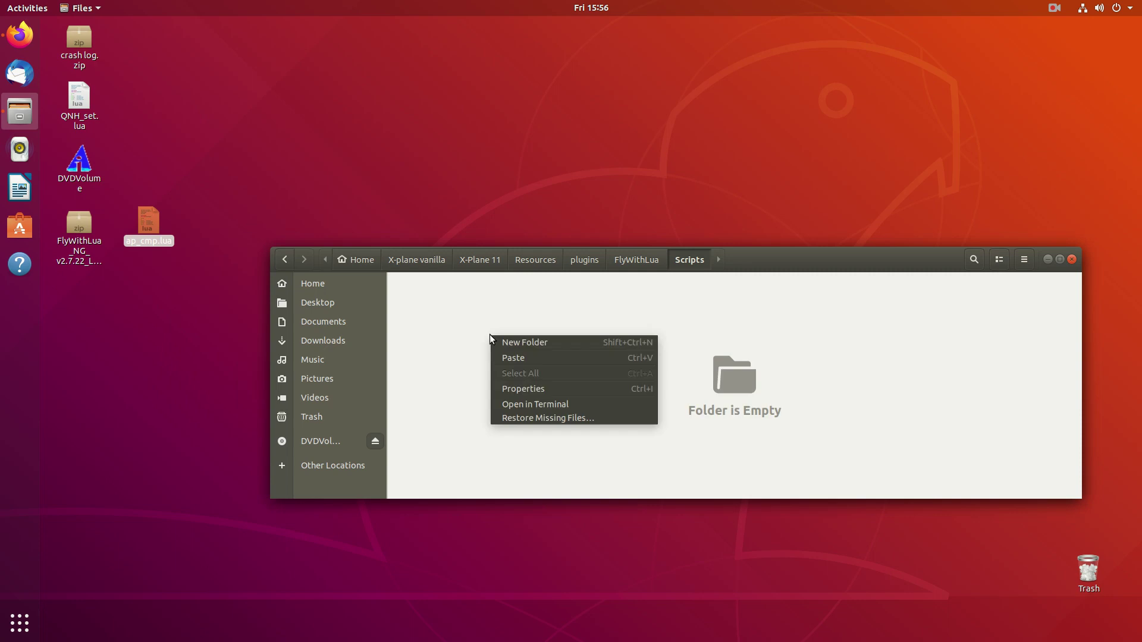
pyautogui.click(509, 353)
pyautogui.hotkey('alt', 'Up')
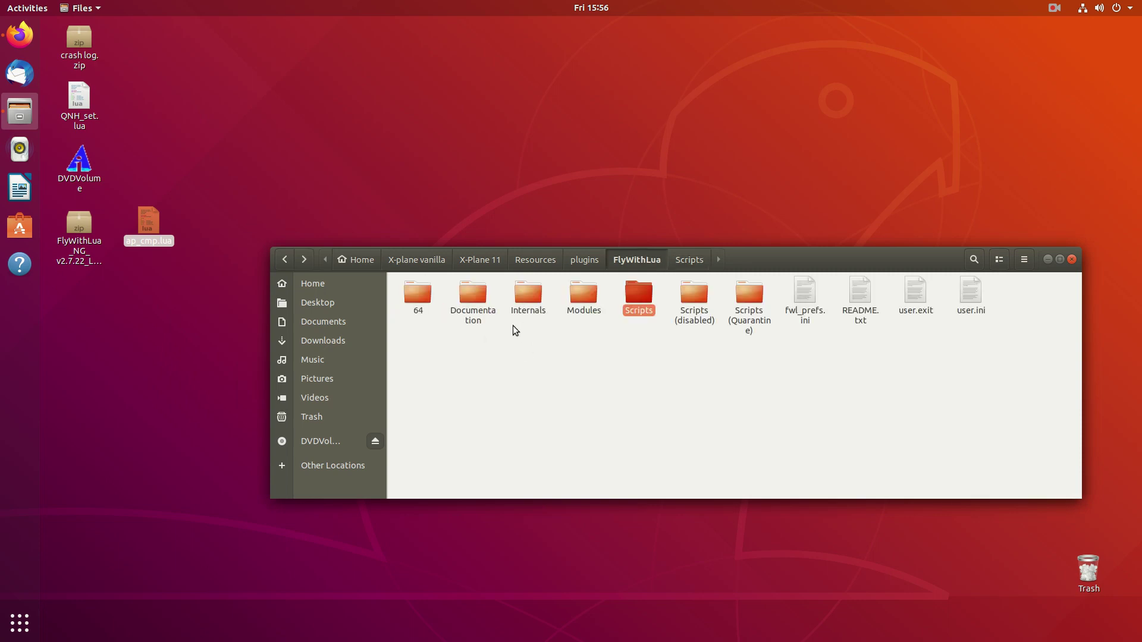
pyautogui.click(472, 262)
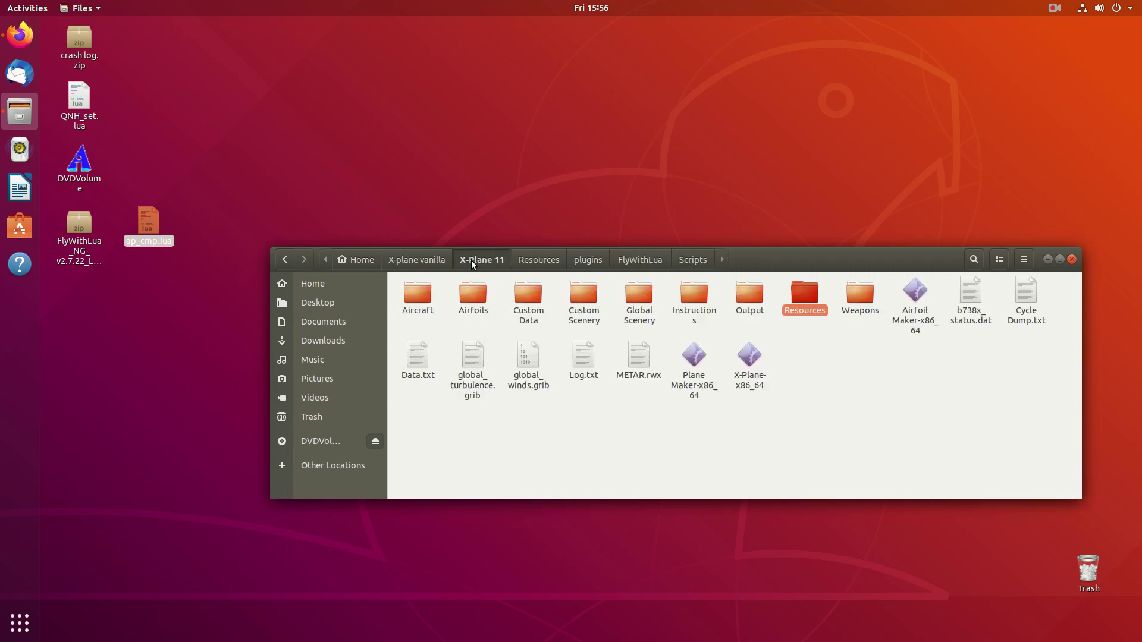
# Launch X-Plane-x86_64, maximize it, and start a new flight in the Cessna Skyhawk
pyautogui.doubleClick(751, 357)
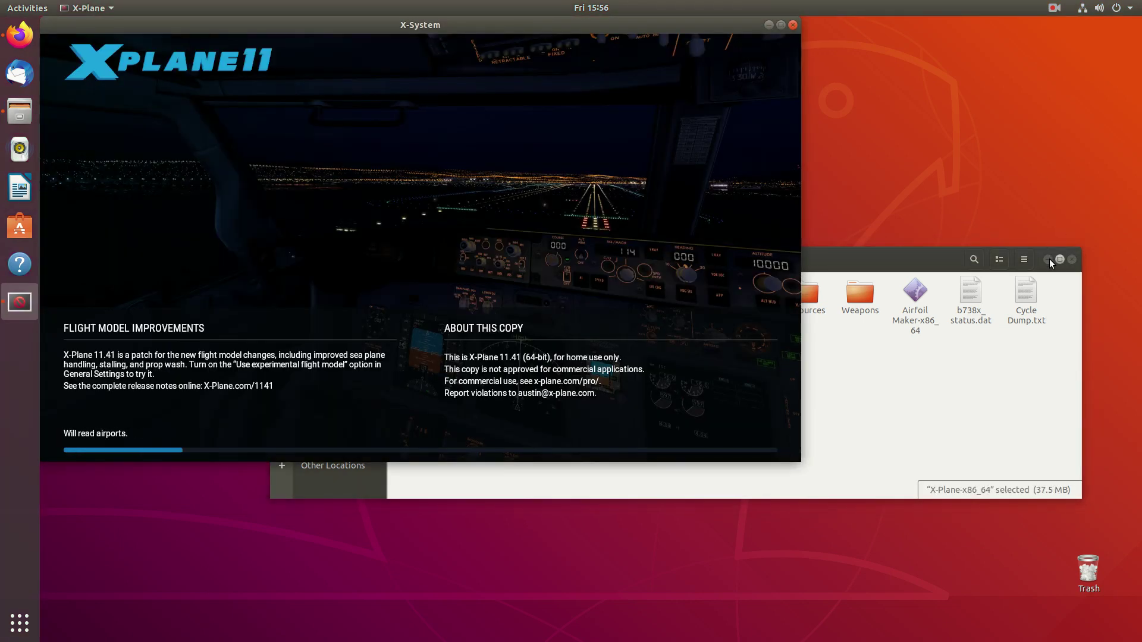
pyautogui.click(1049, 259)
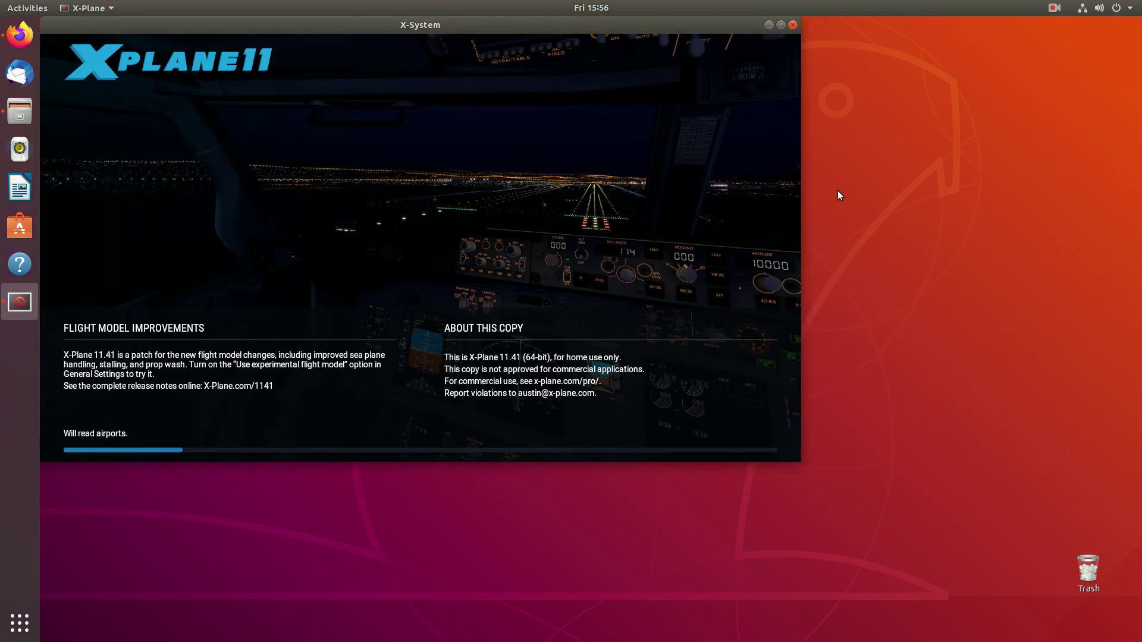
pyautogui.click(779, 25)
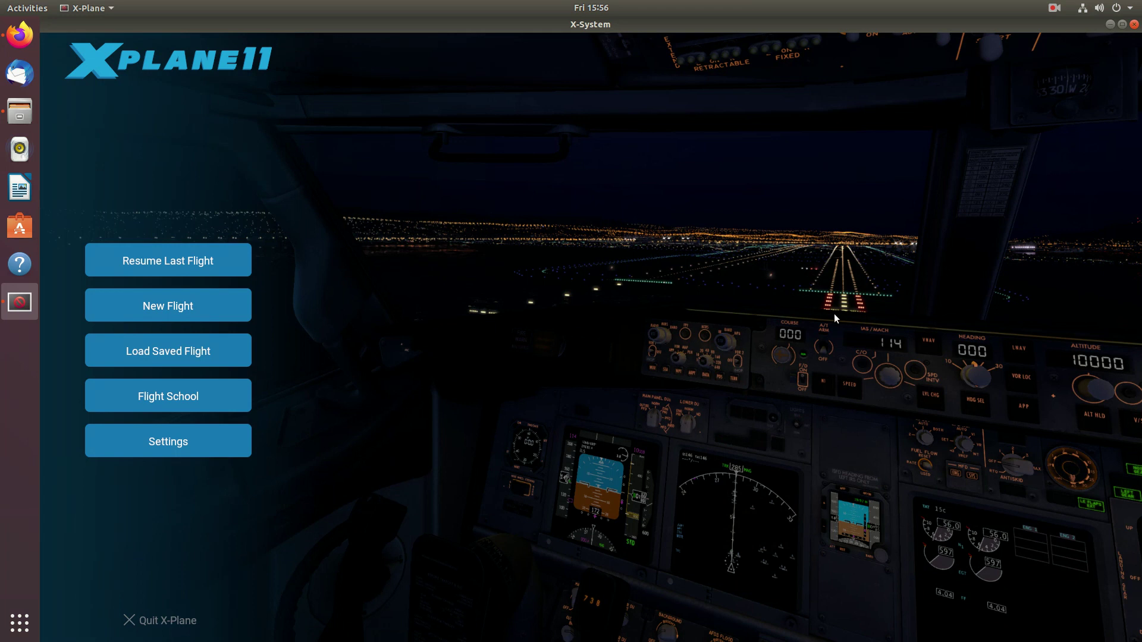
pyautogui.click(178, 307)
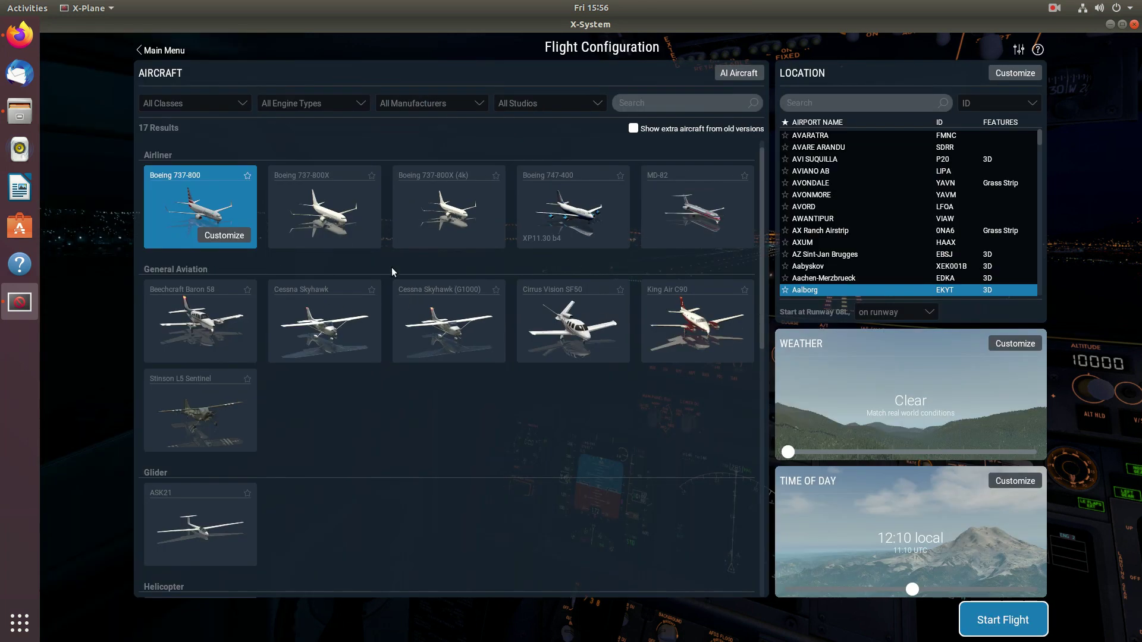
pyautogui.click(354, 324)
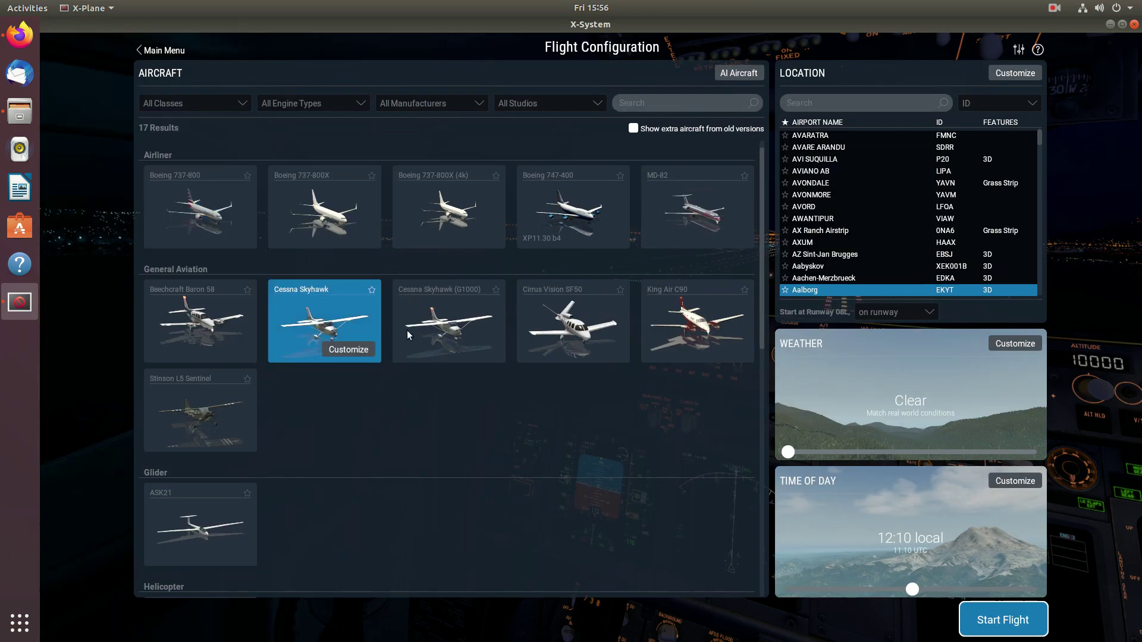
pyautogui.click(1005, 619)
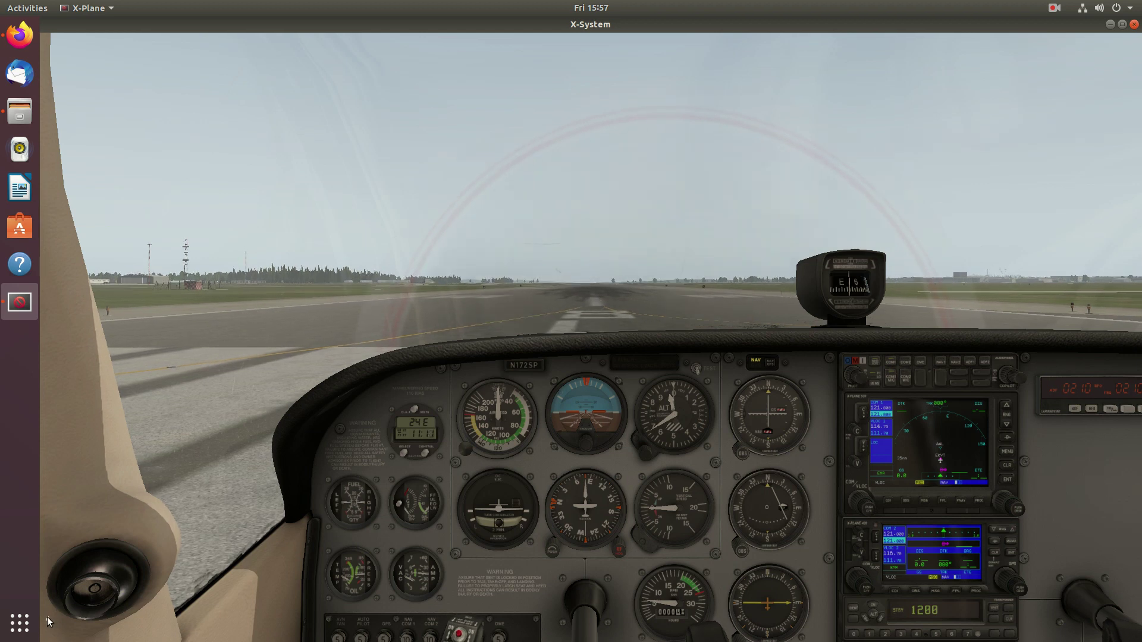
# Show the LN autopilot panel from the bottom-left corner, close it, and bring it back
pyautogui.moveTo(48, 617)
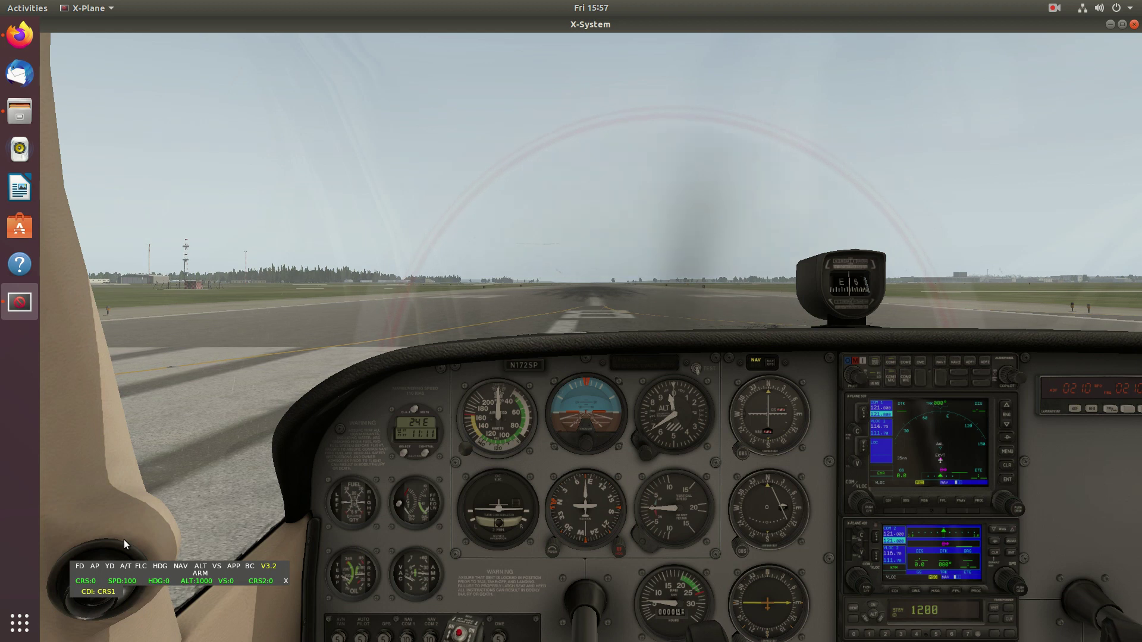
pyautogui.click(285, 581)
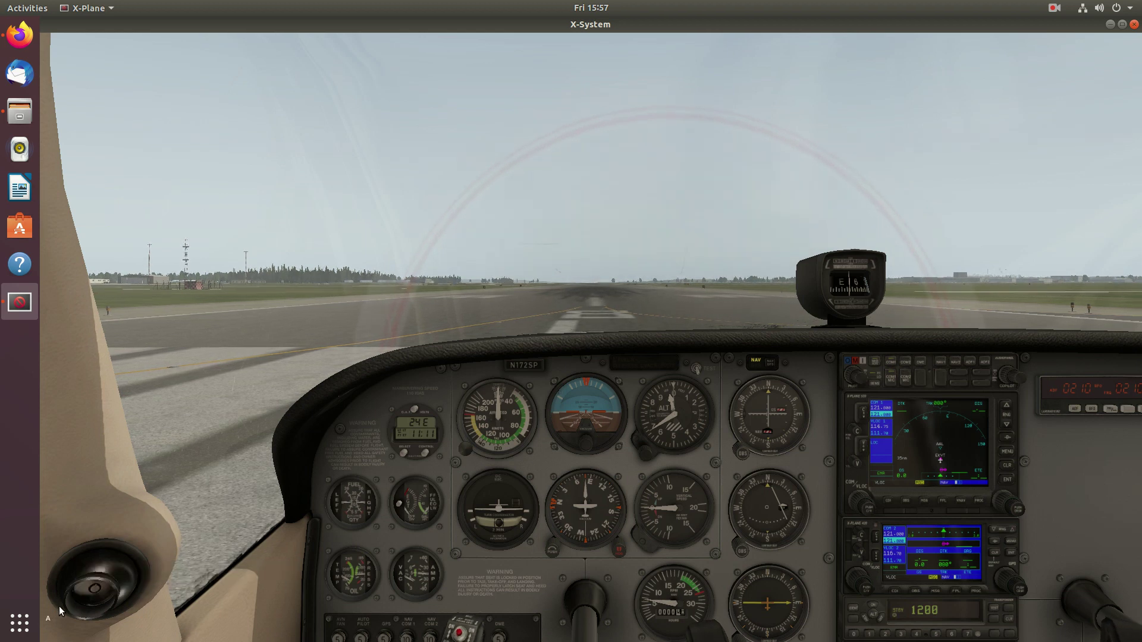
pyautogui.click(48, 619)
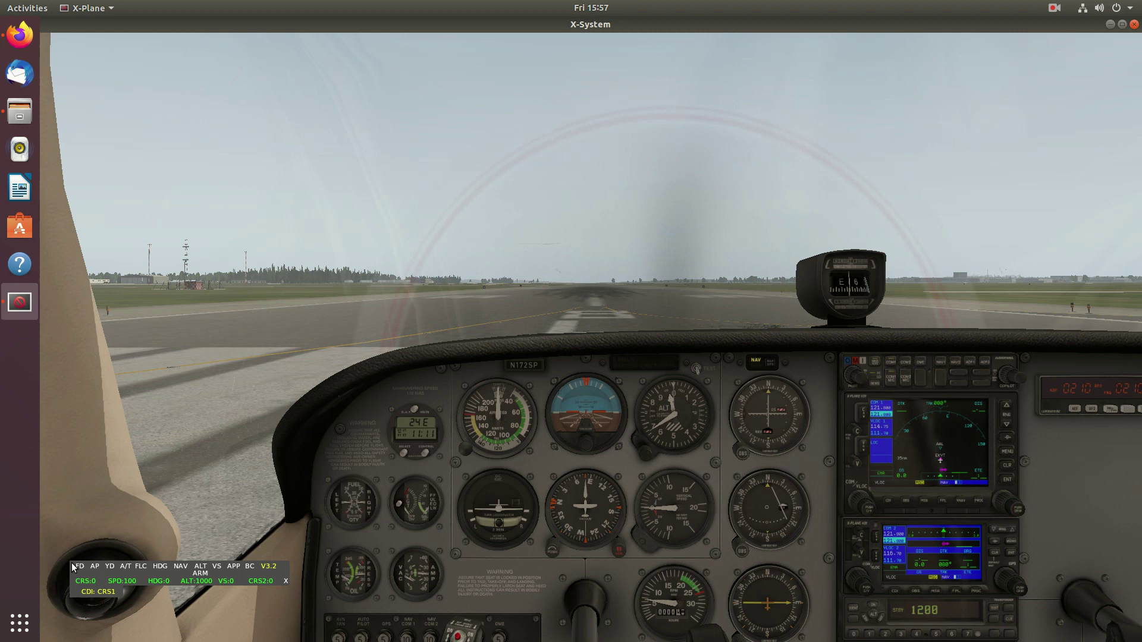
# Drag the autopilot panel up beside the left-hand instruments, then close and reopen it
pyautogui.moveTo(70, 558)
pyautogui.mouseDown()
pyautogui.moveTo(134, 447)
pyautogui.moveTo(90, 371)
pyautogui.moveTo(117, 347)
pyautogui.moveTo(386, 370)
pyautogui.moveTo(363, 402)
pyautogui.moveTo(162, 330)
pyautogui.moveTo(146, 310)
pyautogui.mouseUp()
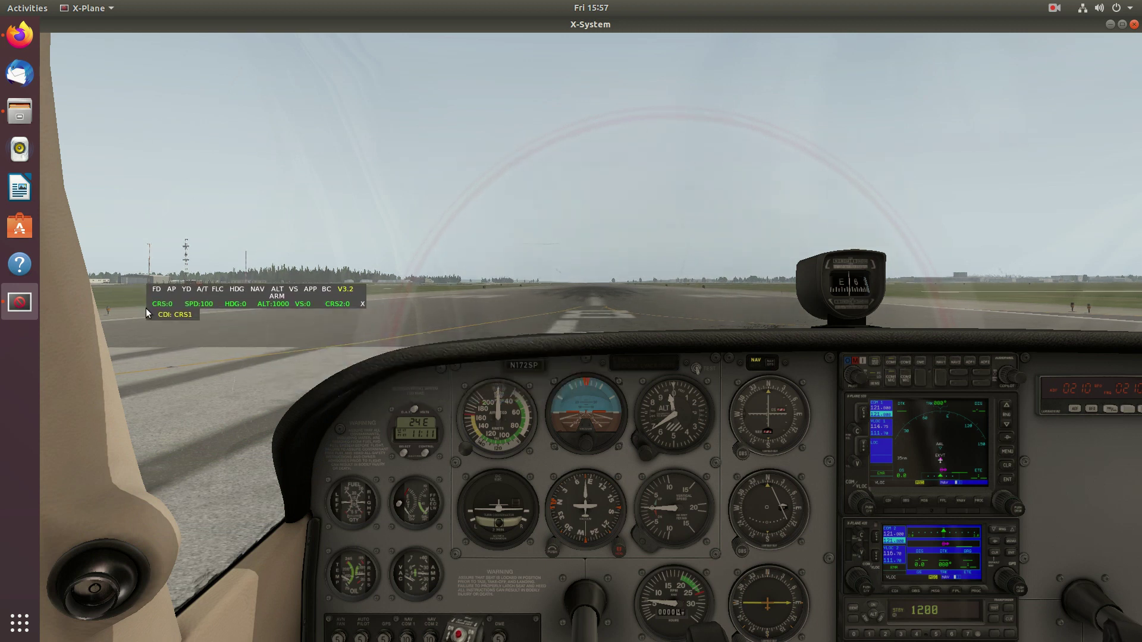
pyautogui.moveTo(146, 309)
pyautogui.mouseDown()
pyautogui.moveTo(338, 303)
pyautogui.moveTo(408, 278)
pyautogui.moveTo(411, 351)
pyautogui.moveTo(488, 397)
pyautogui.moveTo(916, 440)
pyautogui.moveTo(762, 234)
pyautogui.moveTo(205, 122)
pyautogui.moveTo(48, 70)
pyautogui.moveTo(55, 411)
pyautogui.moveTo(85, 548)
pyautogui.moveTo(69, 496)
pyautogui.mouseUp()
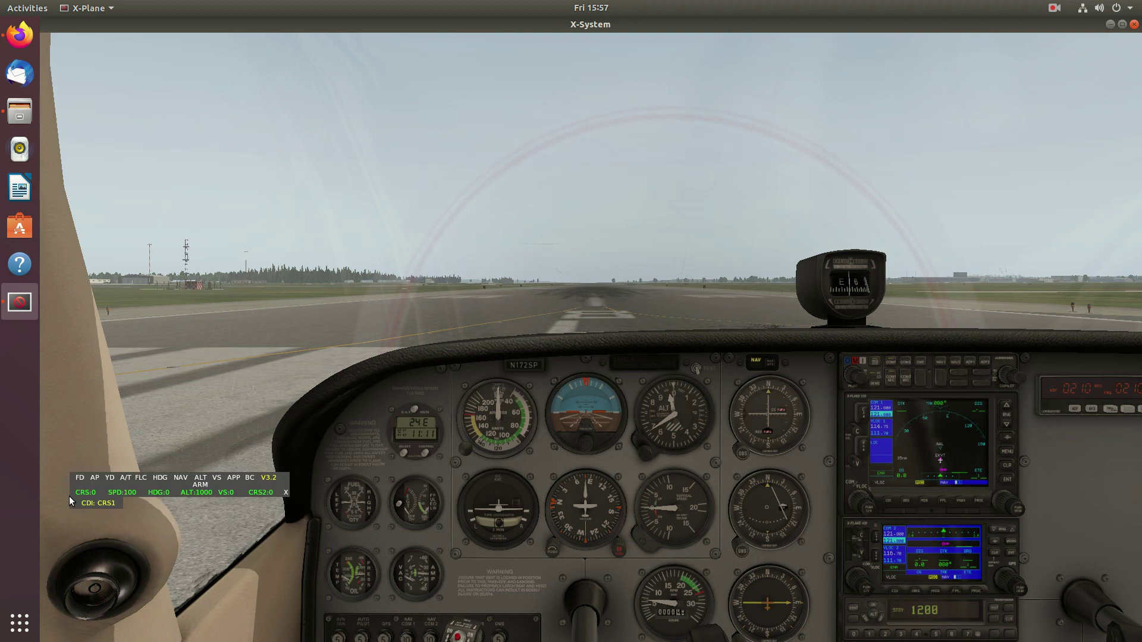
pyautogui.click(284, 490)
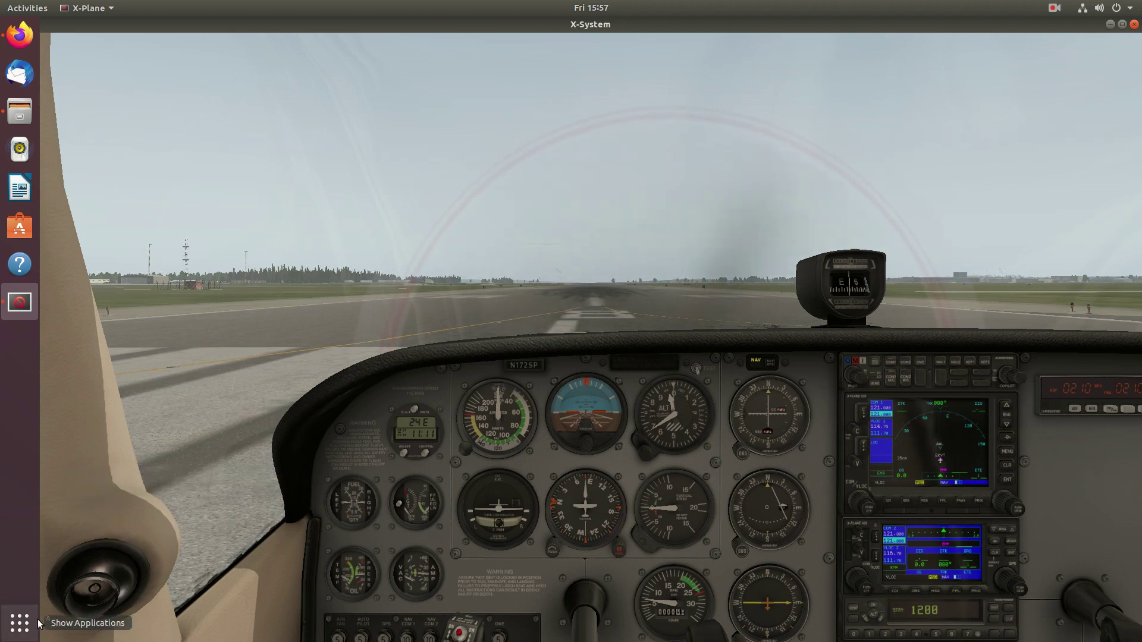
pyautogui.moveTo(48, 616)
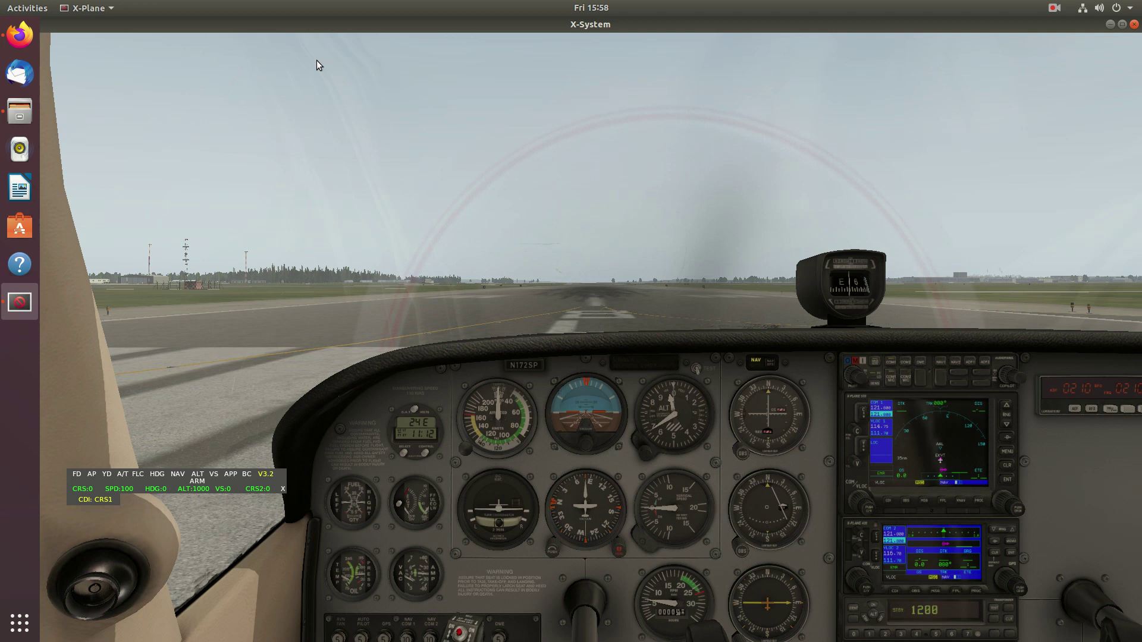
# Reload all Lua script files from the Plugins > FlyWithLua menu
pyautogui.click(204, 41)
pyautogui.moveTo(249, 69)
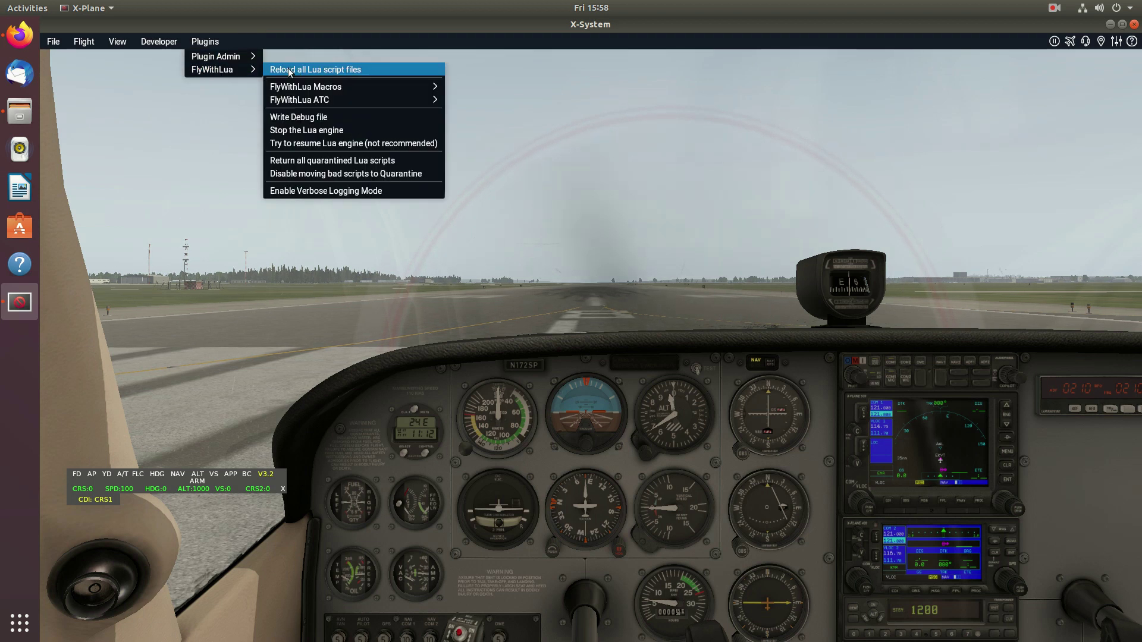
pyautogui.click(295, 68)
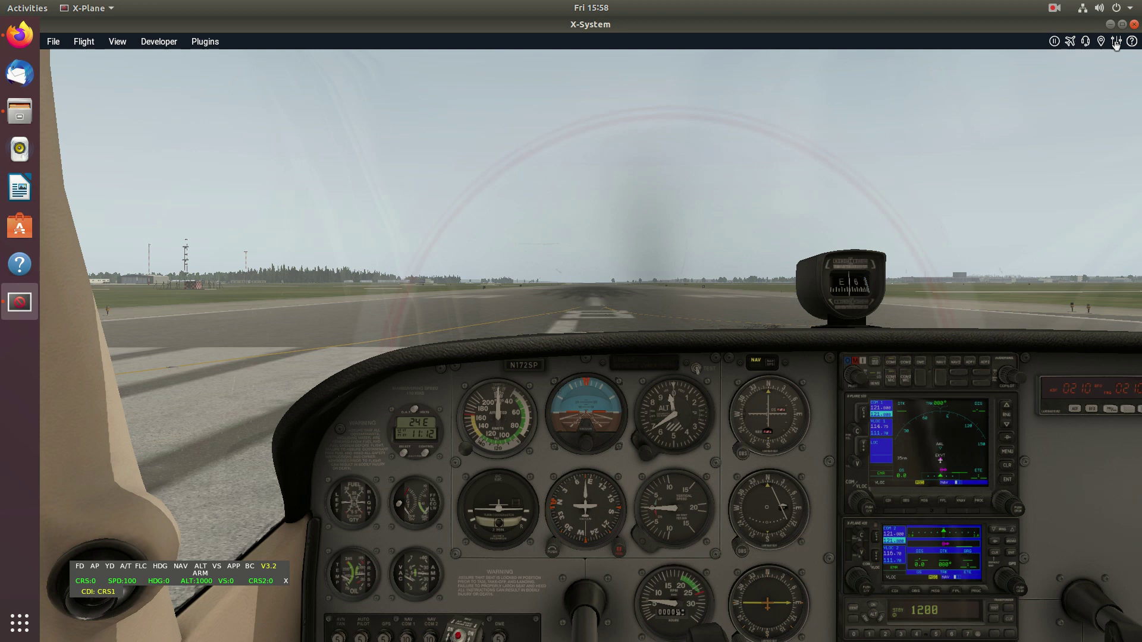
# Review the ln command keyboard bindings, with the LN autopilot window on Home, then close settings
pyautogui.click(1116, 41)
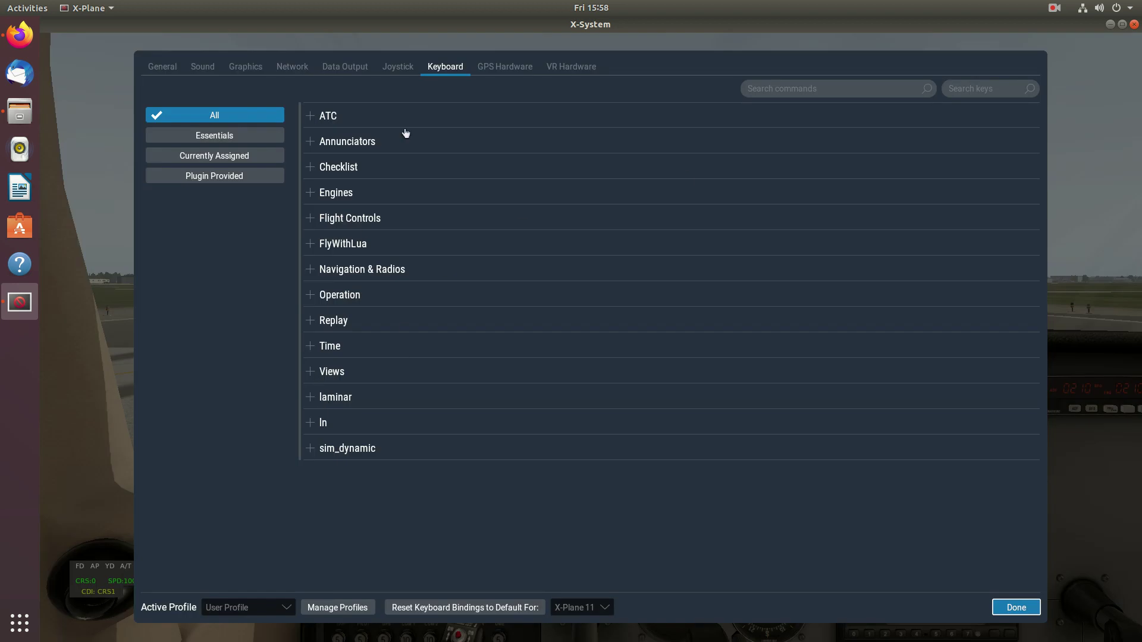
pyautogui.click(400, 67)
pyautogui.click(443, 67)
pyautogui.click(311, 423)
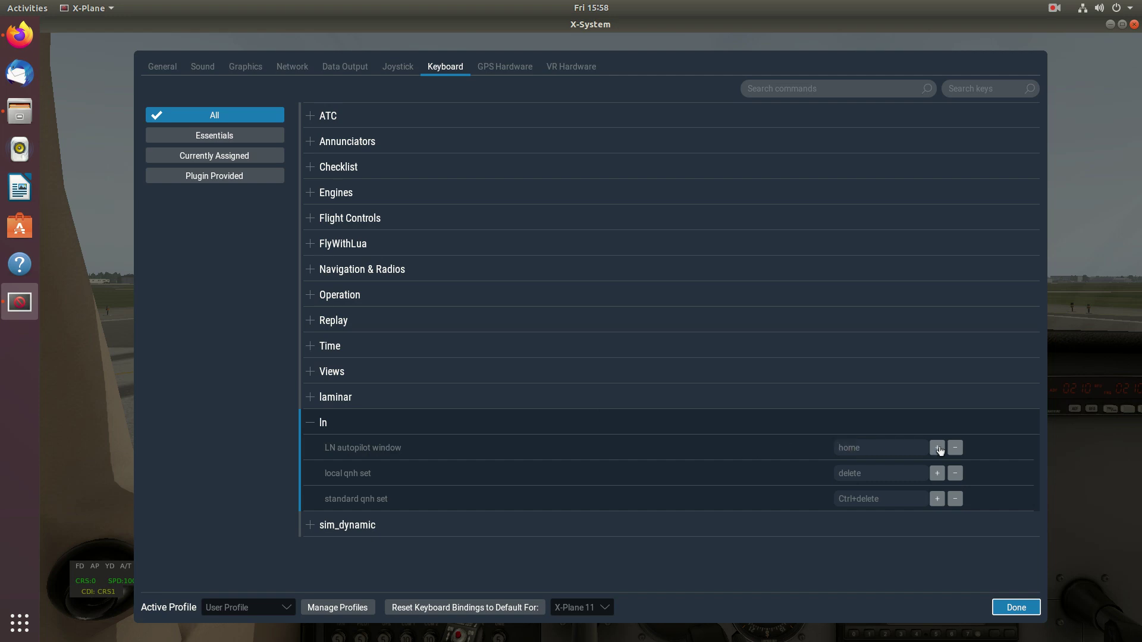
pyautogui.click(1014, 607)
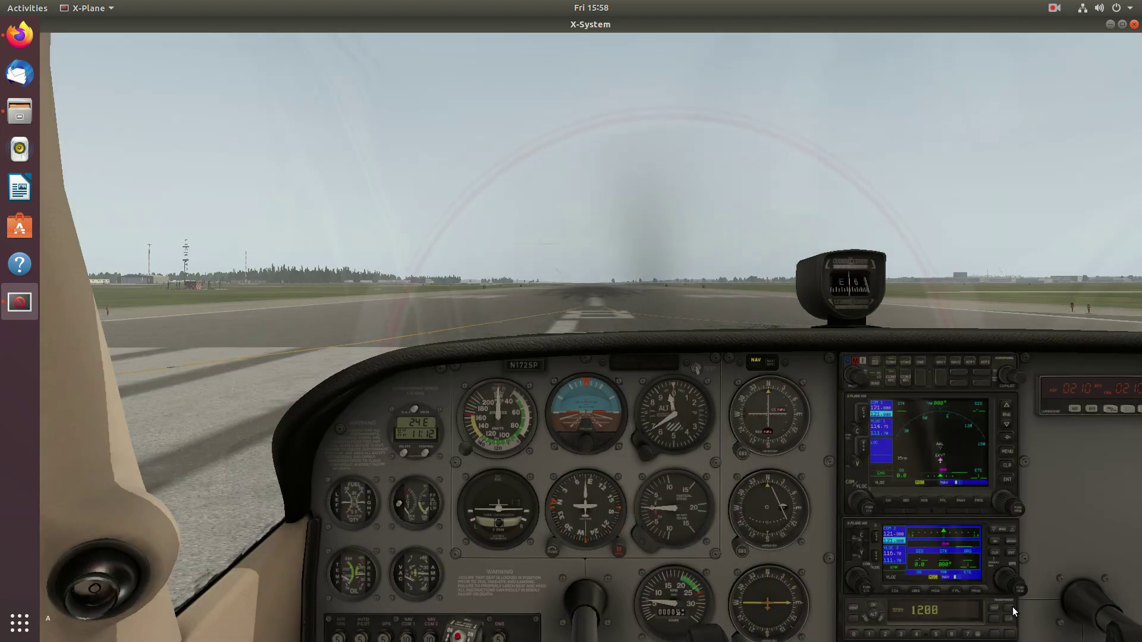
# Toggle the LN autopilot panel on by hotkey, close it, and reopen it from the bottom-left corner
pyautogui.press('F8')
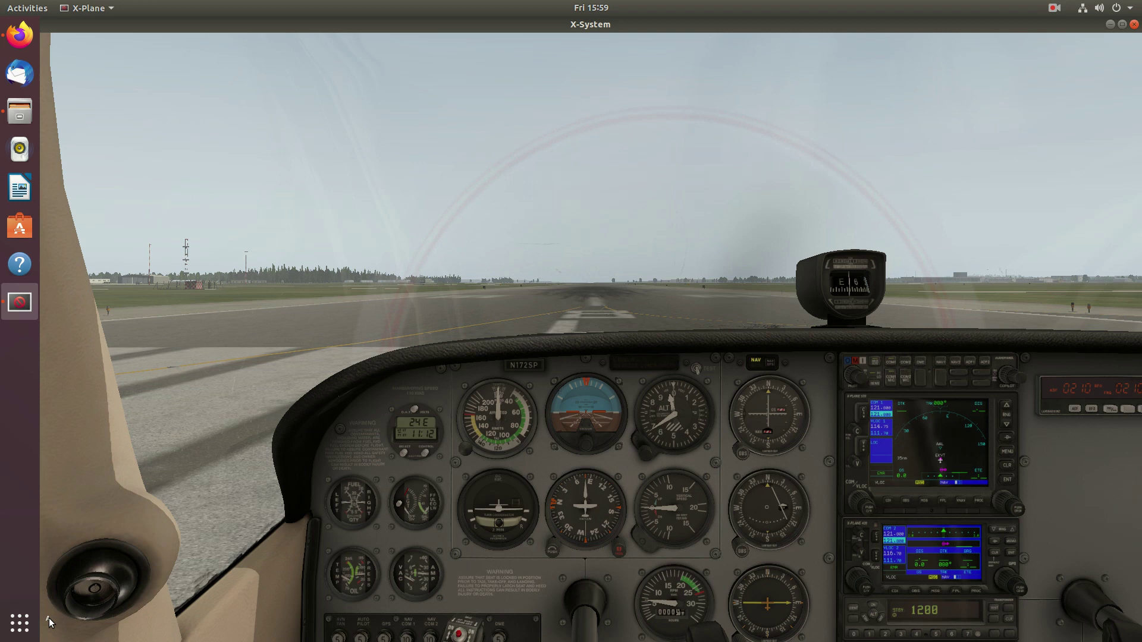
pyautogui.moveTo(238, 595)
pyautogui.click(285, 581)
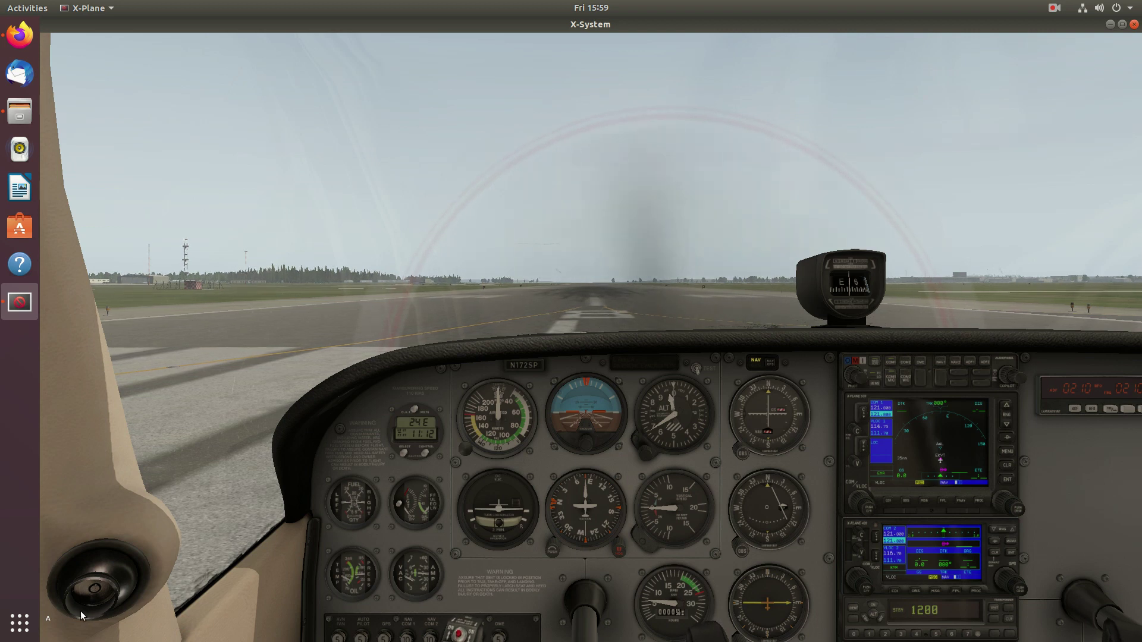
pyautogui.moveTo(45, 618)
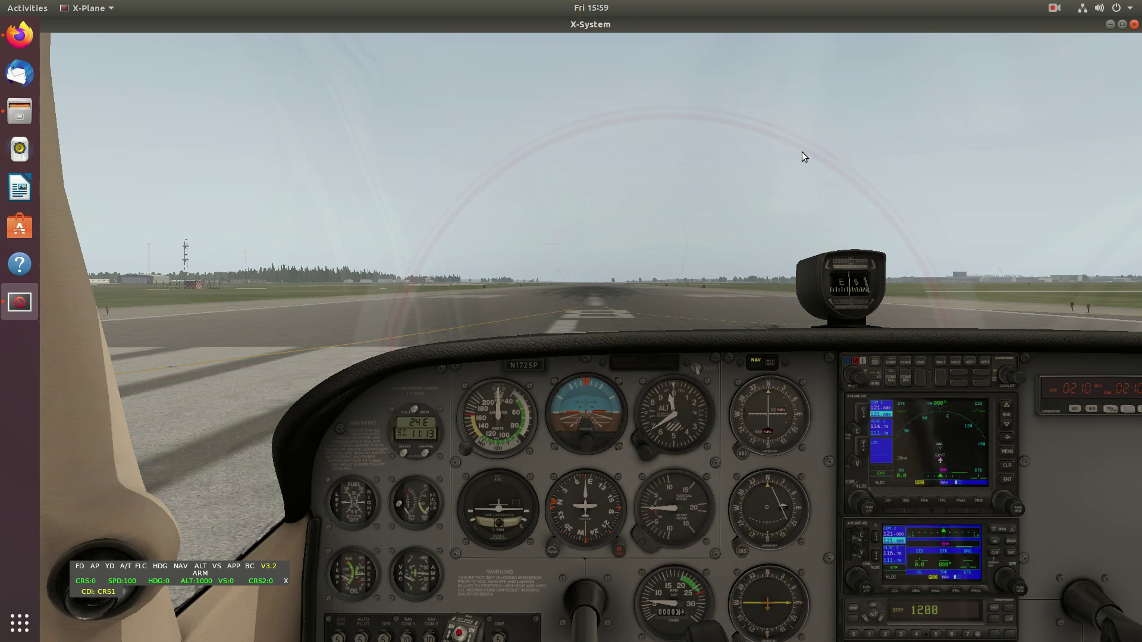
pyautogui.moveTo(1041, 4)
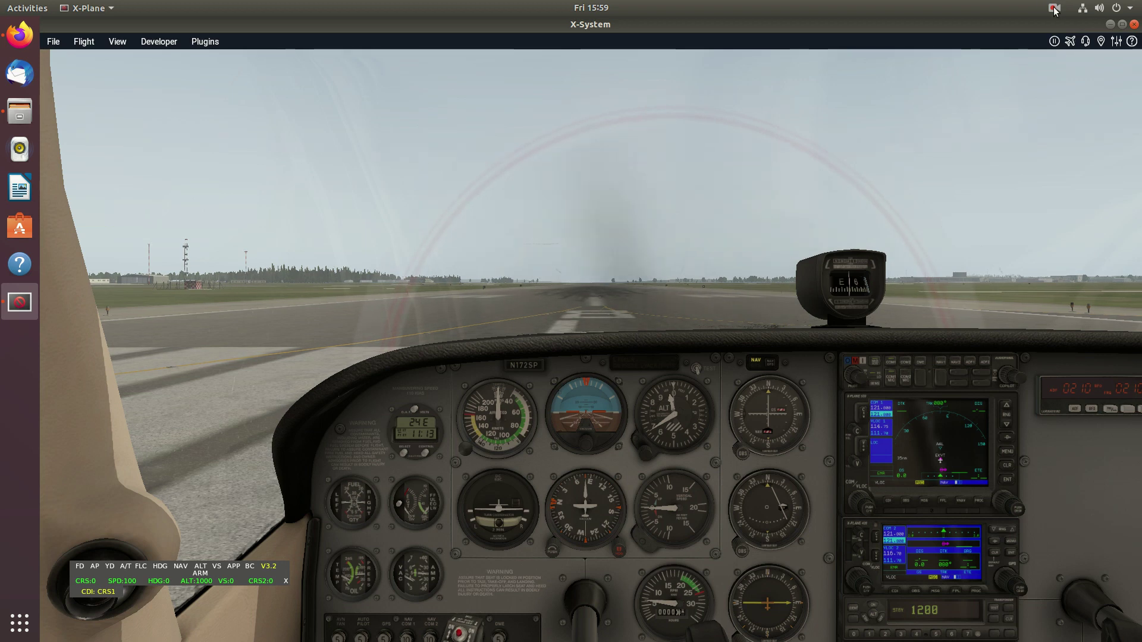